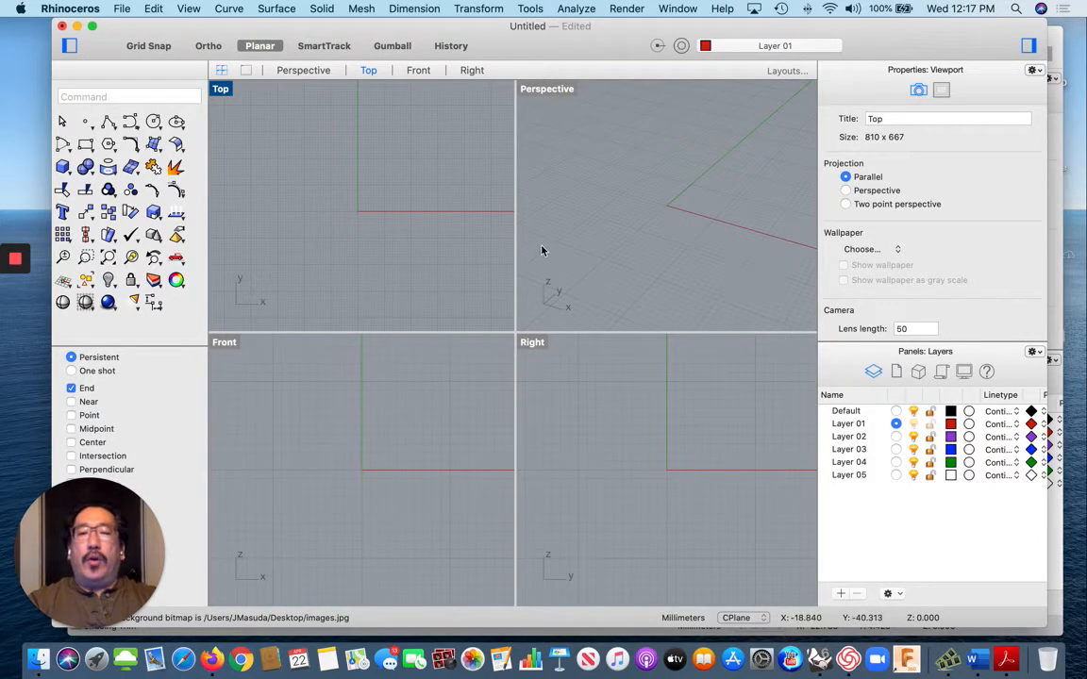
- Place images.jpg from the Desktop as a background bitmap about 80 mm wide in the Top viewport, starting near (-40, 40)
click(189, 9)
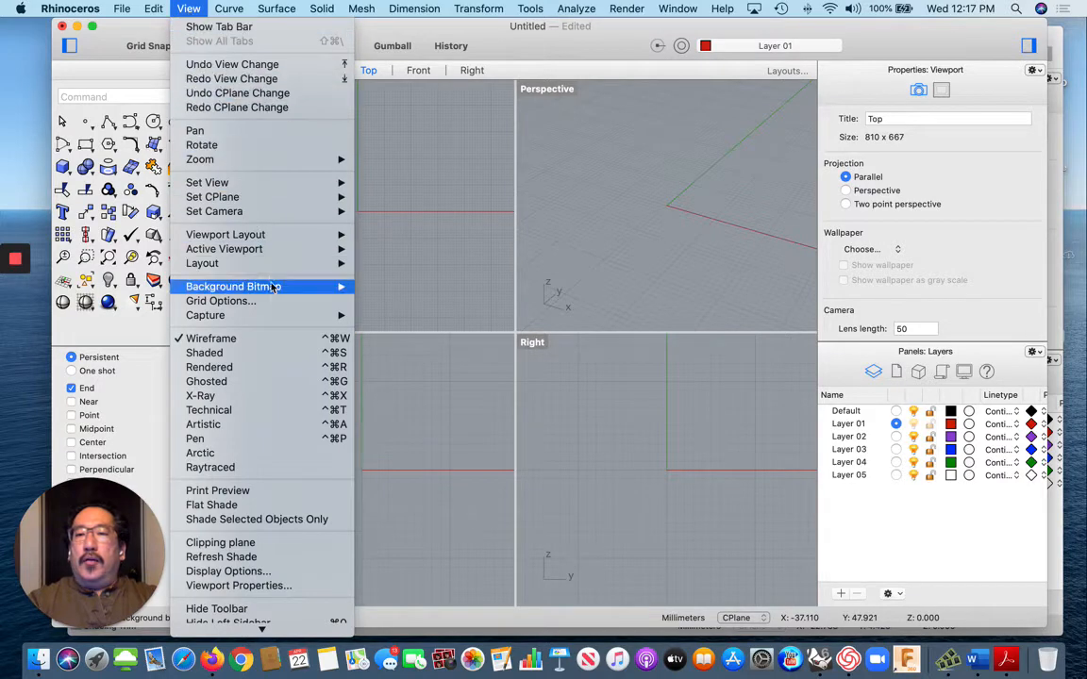
mouse_move(273, 287)
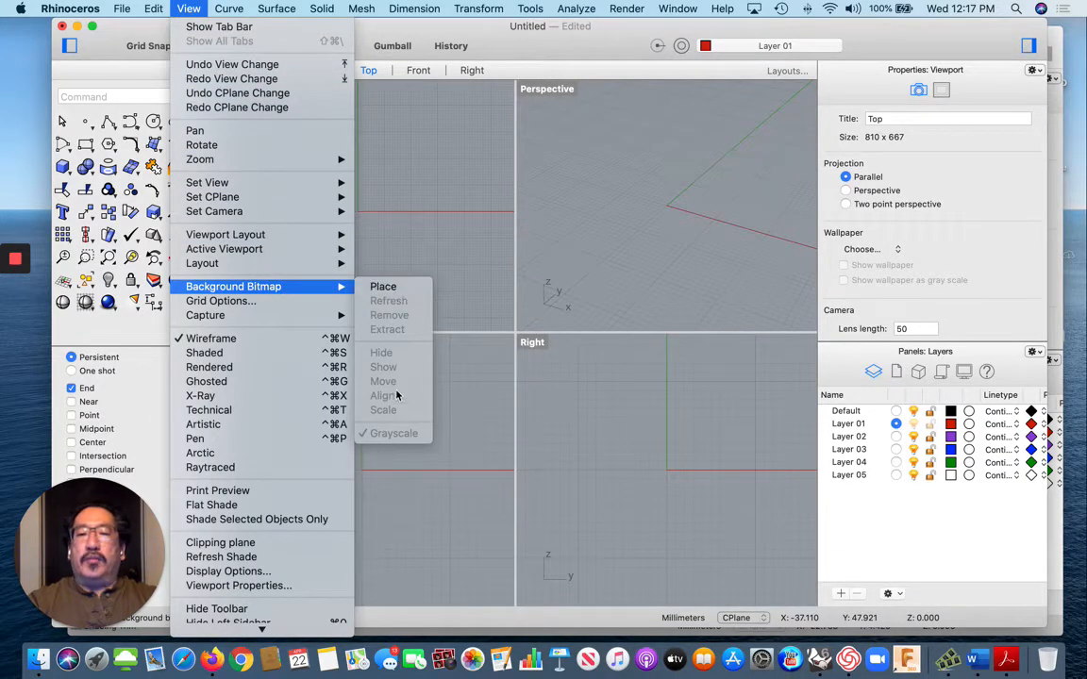
click(387, 287)
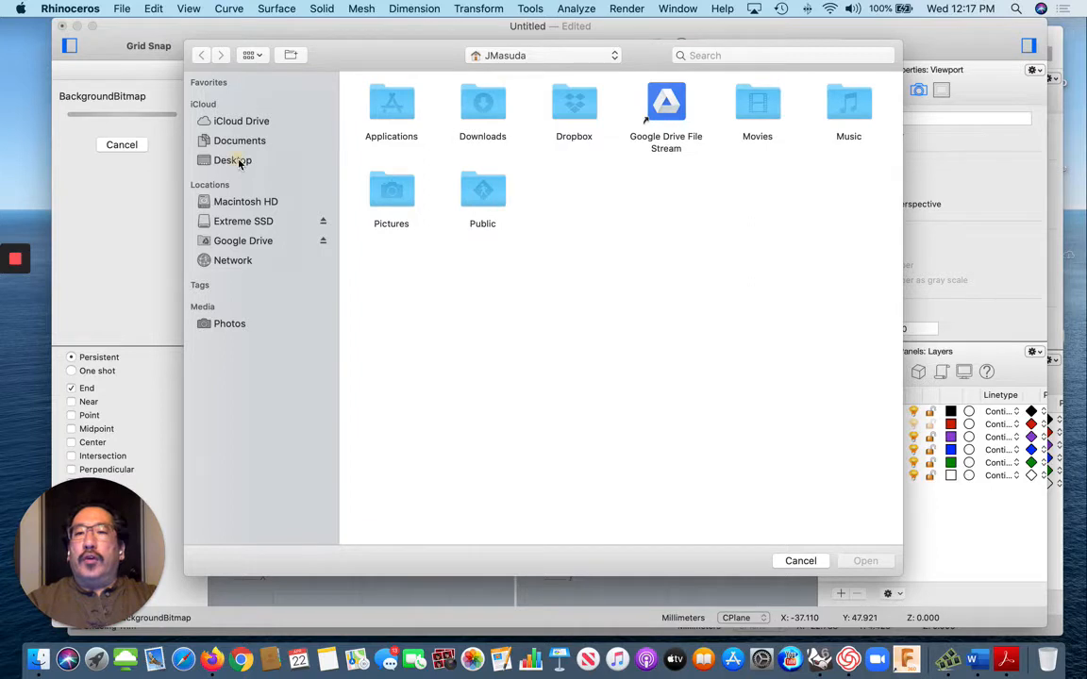
click(239, 162)
click(485, 111)
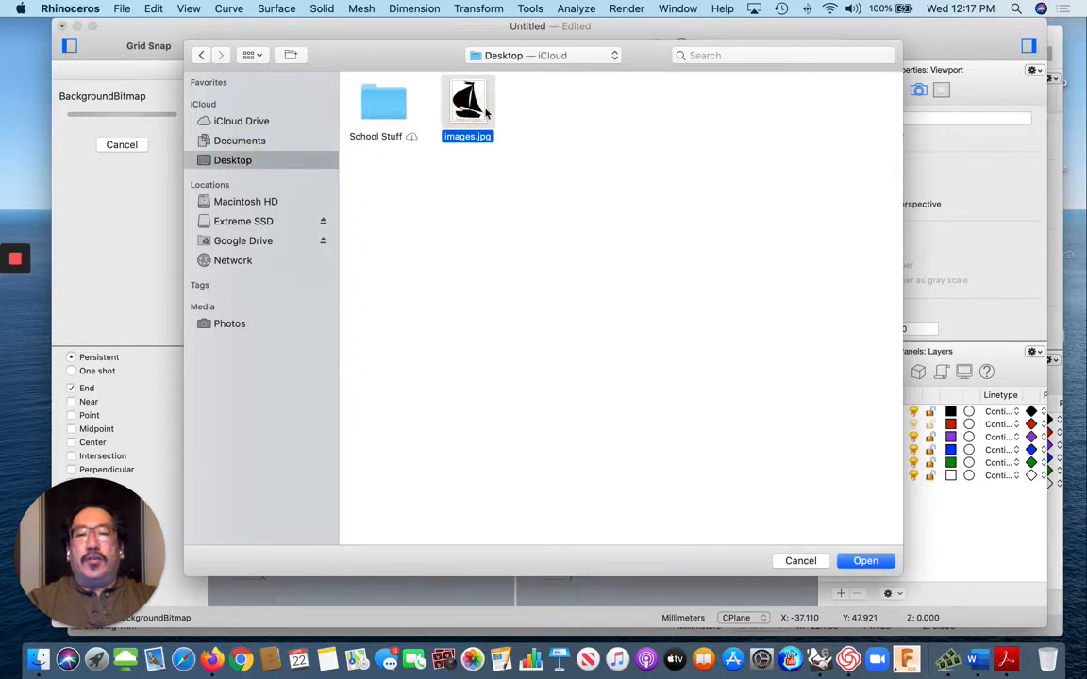
click(865, 561)
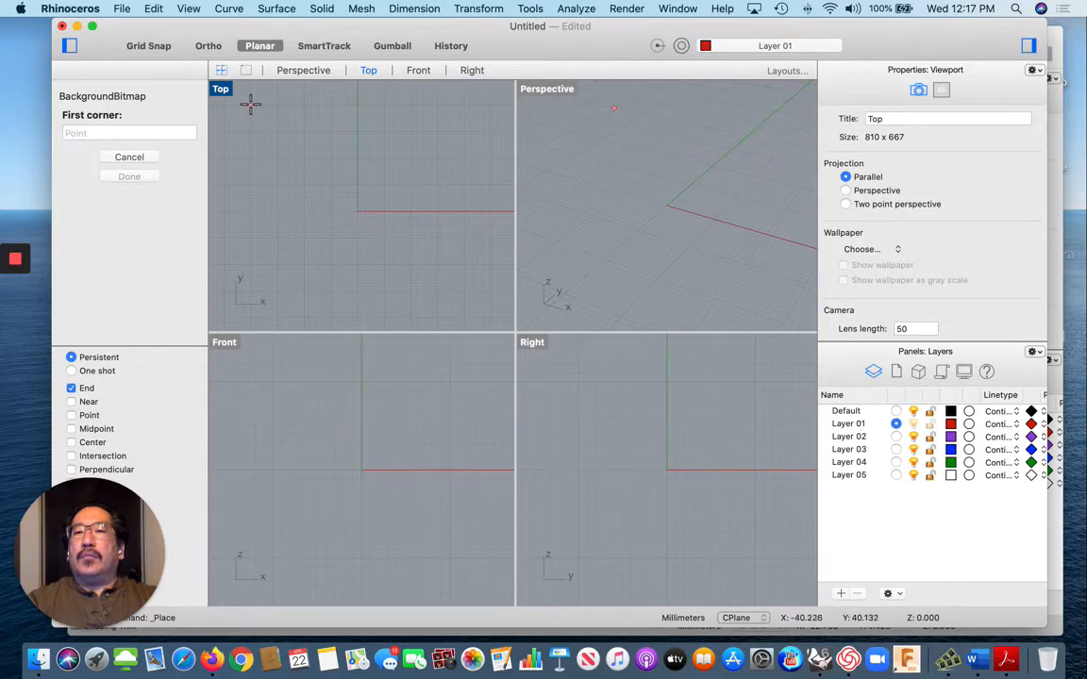
click(251, 105)
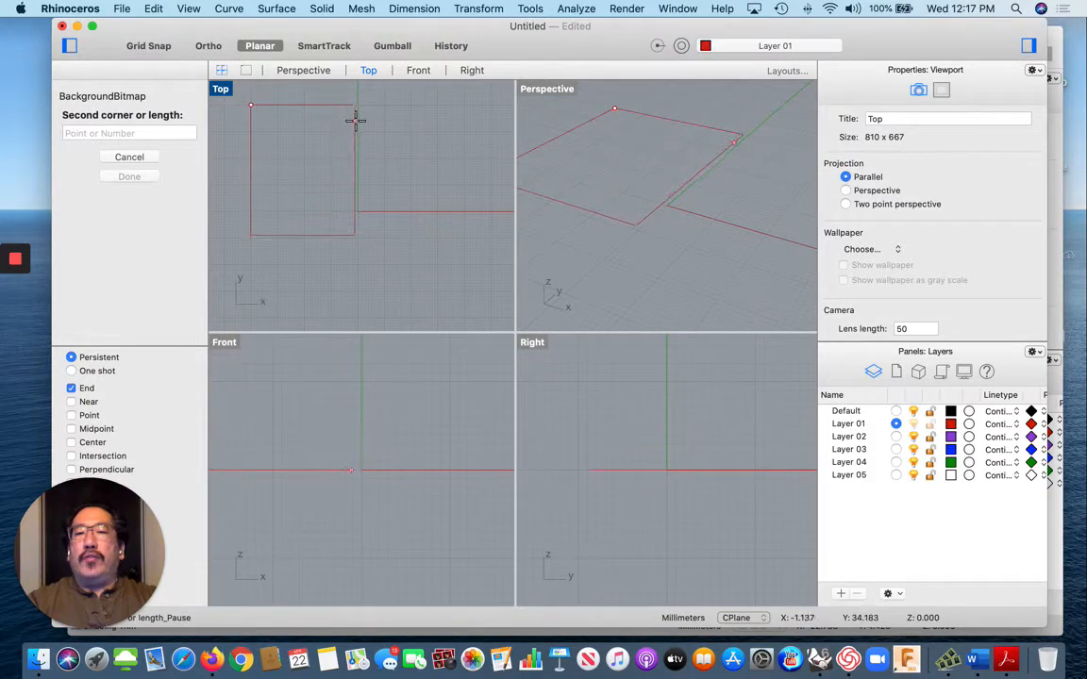
click(464, 165)
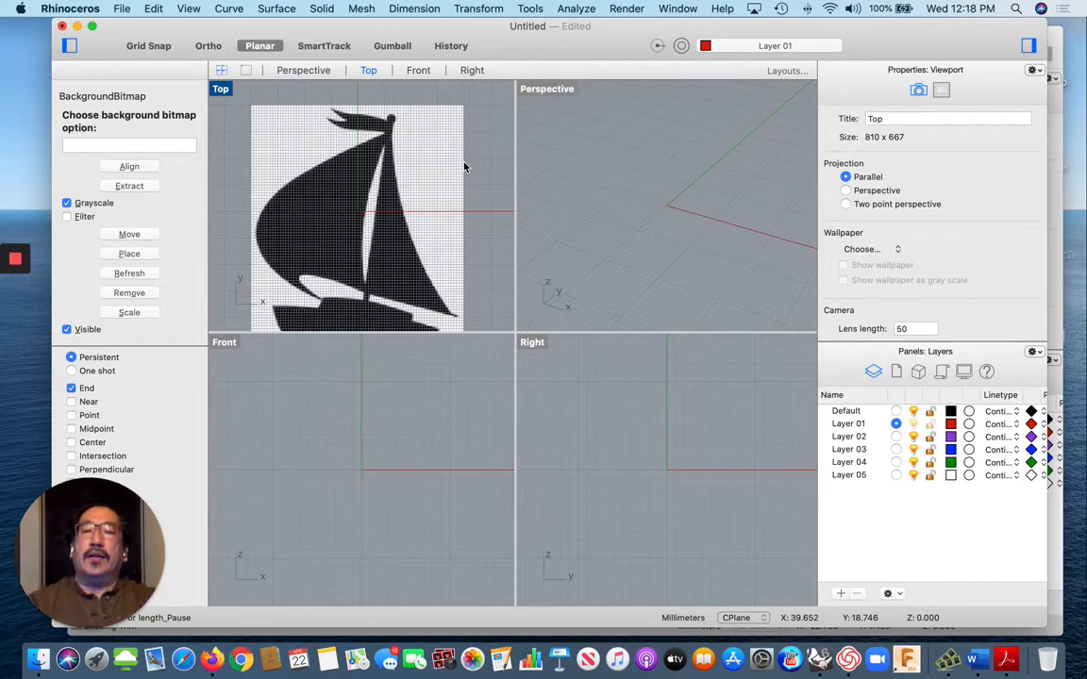
- Maximize the Top viewport around the sailboat image and make Layer 01 the current layer
double_click(222, 90)
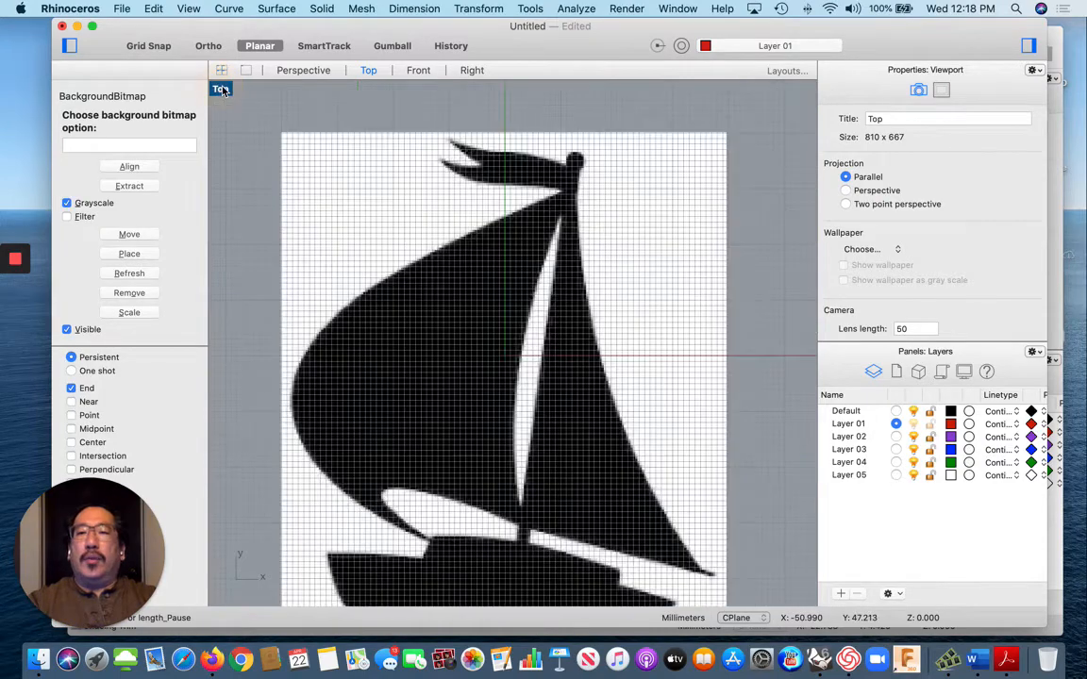
scroll(515, 388, down, 3)
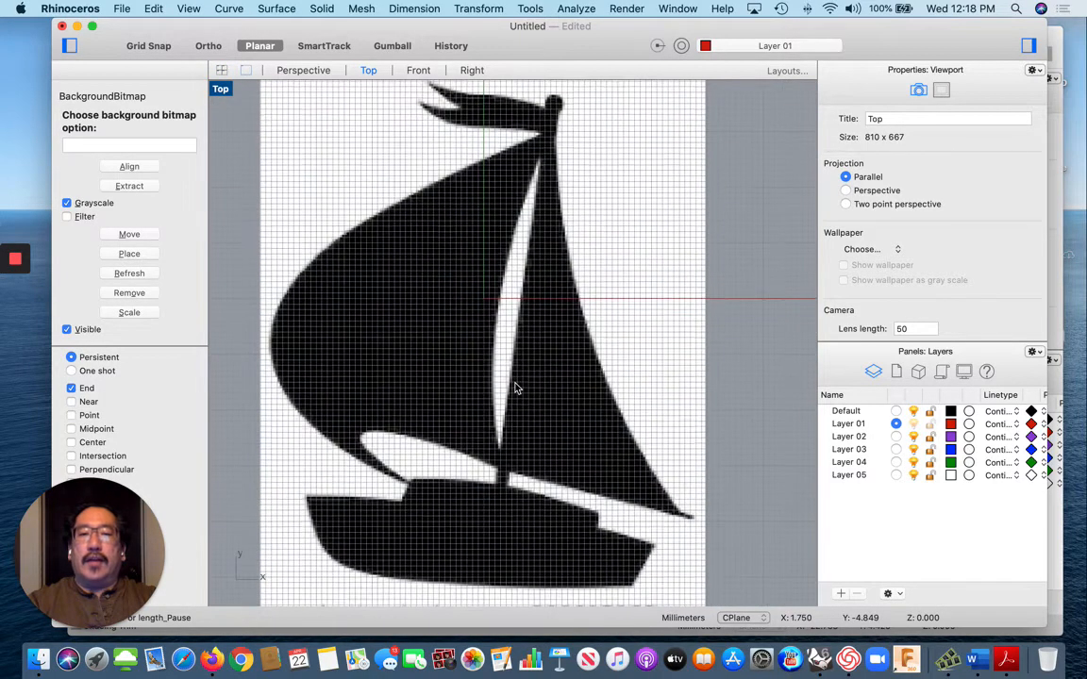
click(896, 411)
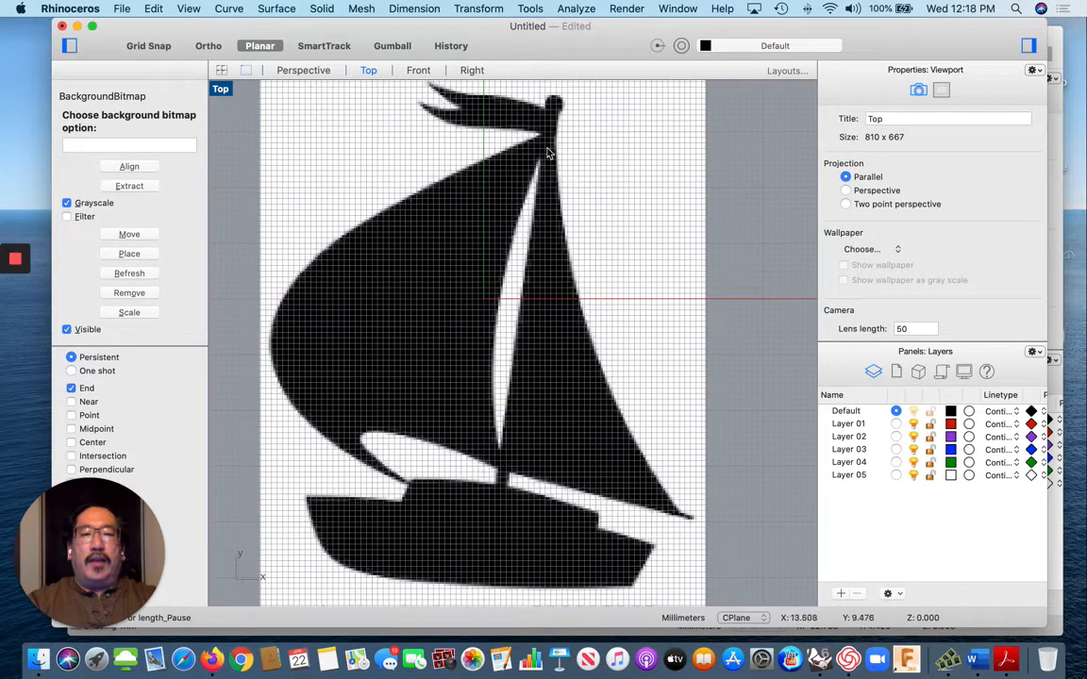
click(896, 425)
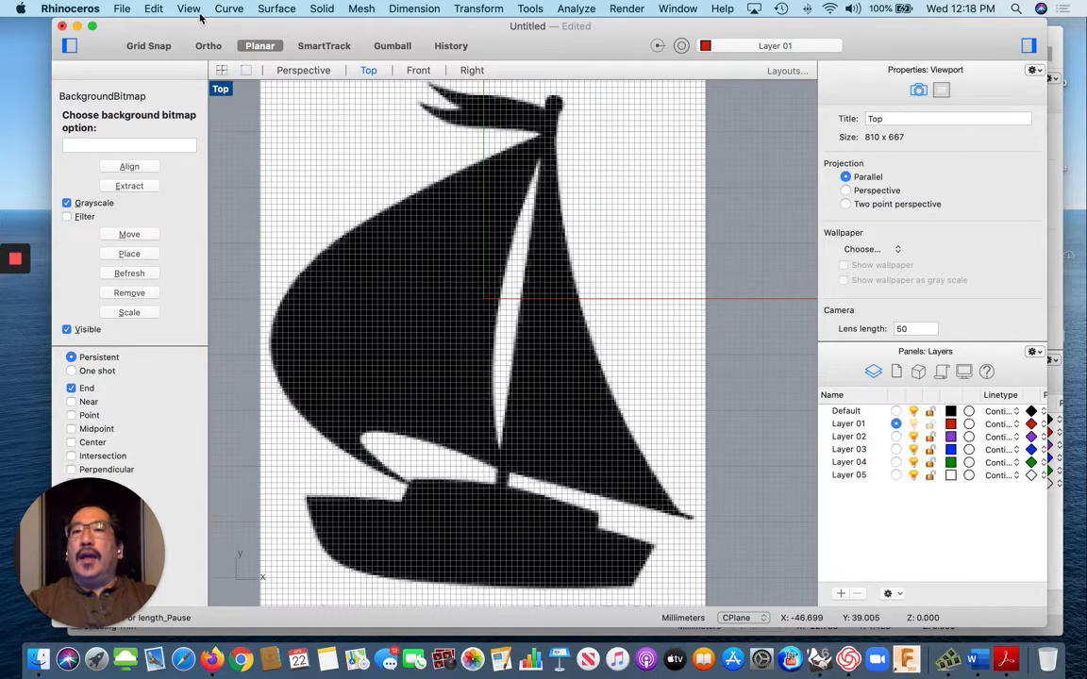
- Trace the curved edge of the white gap between the sails with a Start, End, Point arc from its upper tip to its lower tip
click(228, 9)
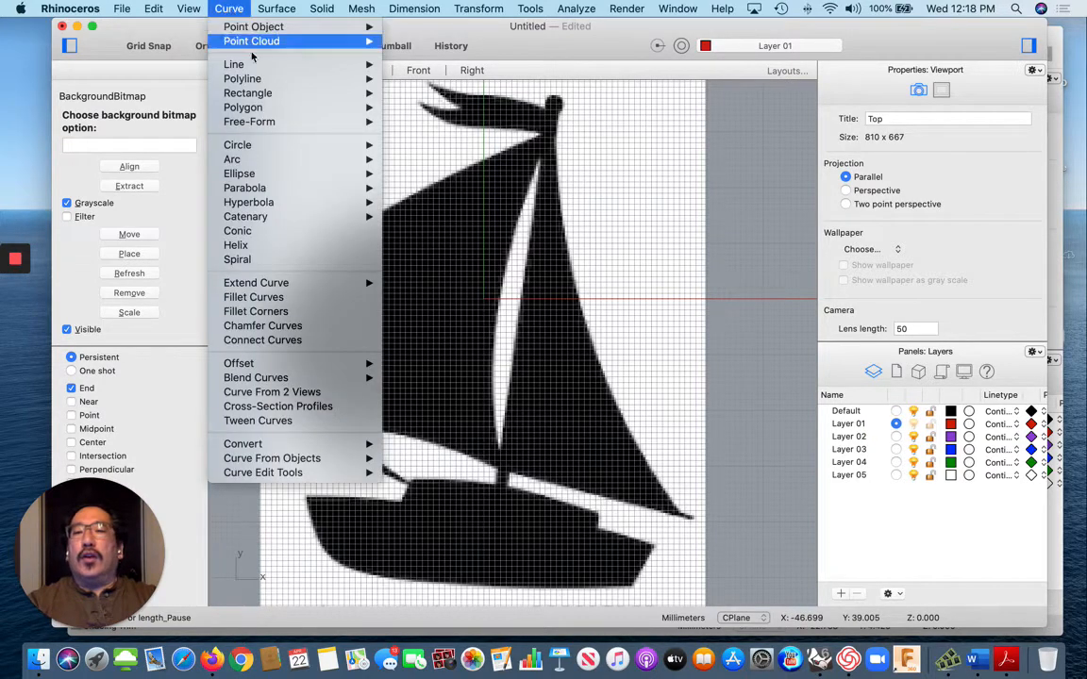
mouse_move(263, 70)
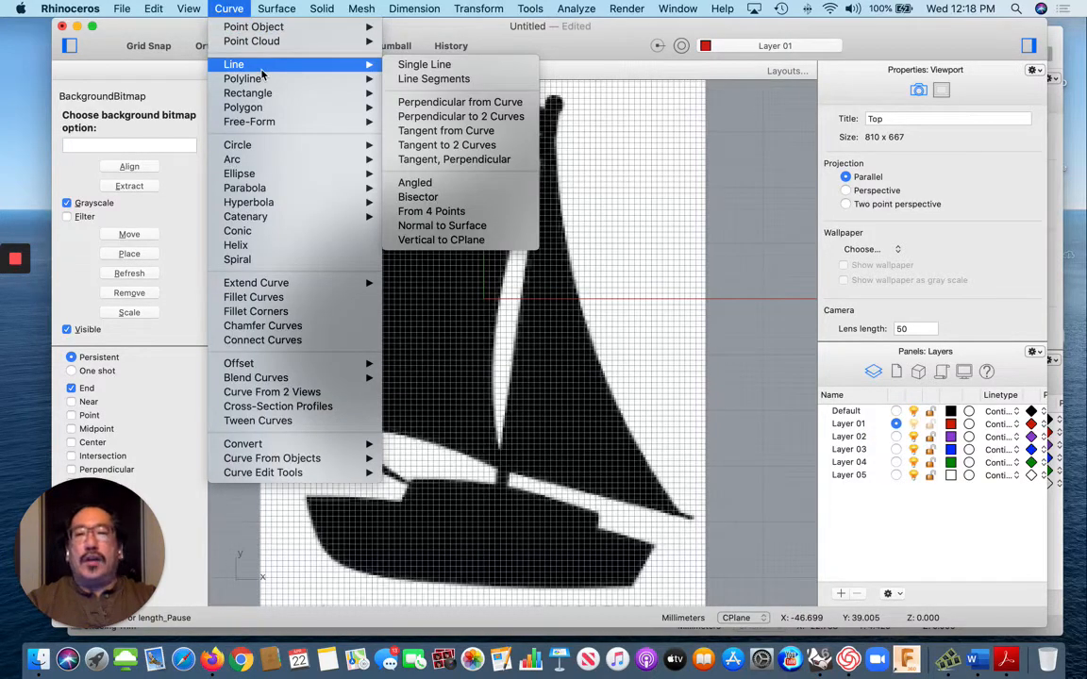
mouse_move(241, 163)
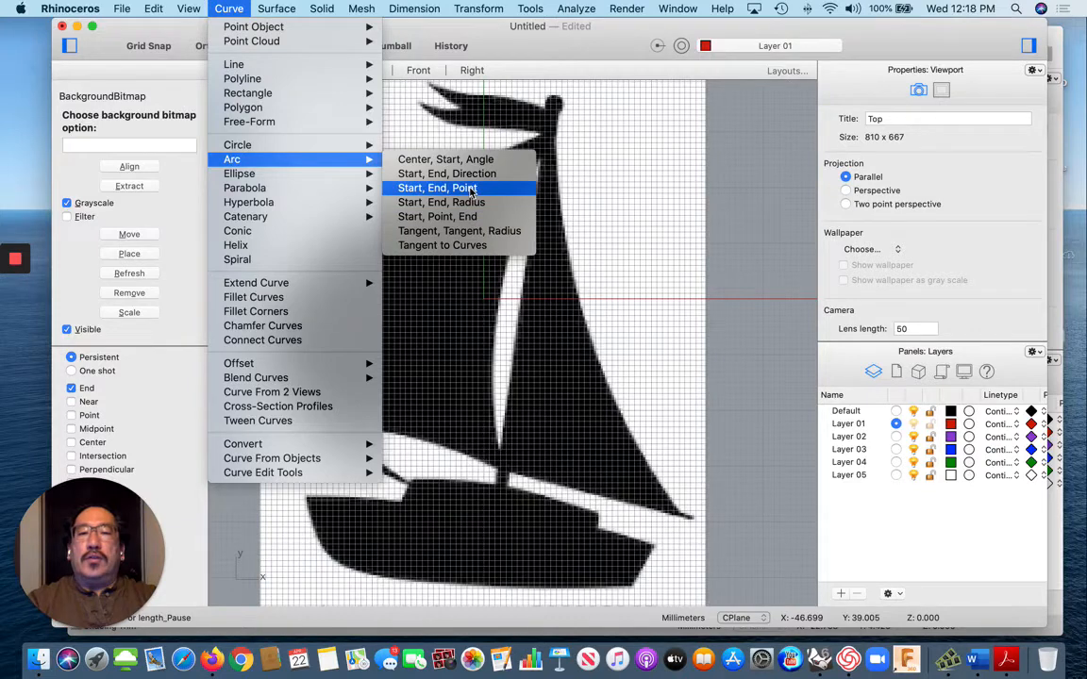
click(470, 190)
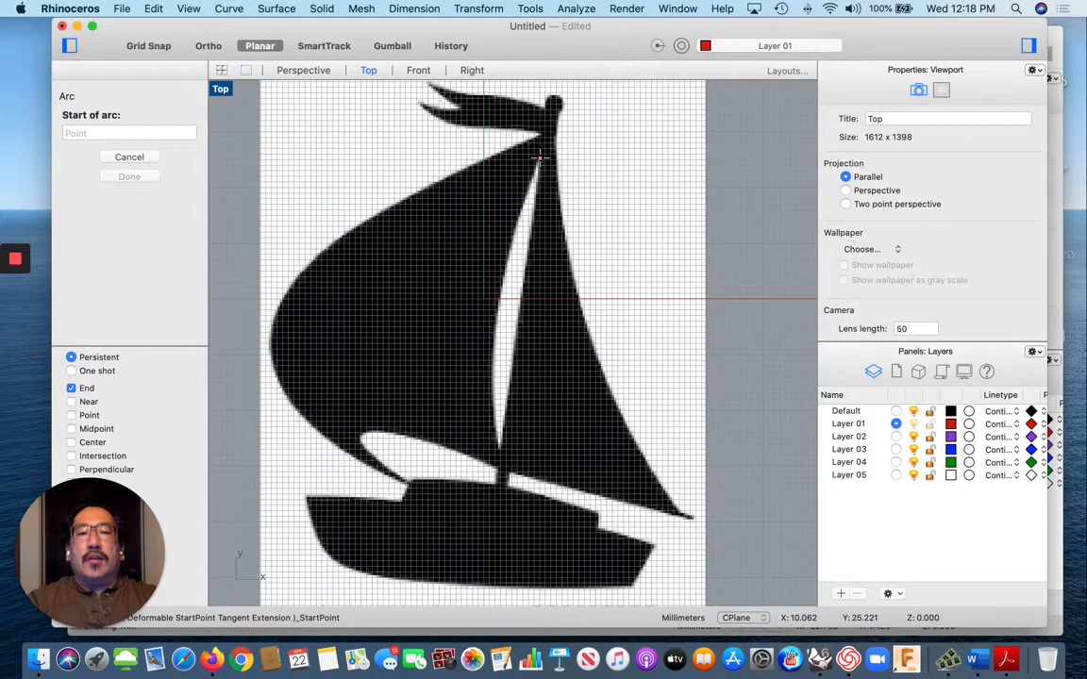
click(538, 157)
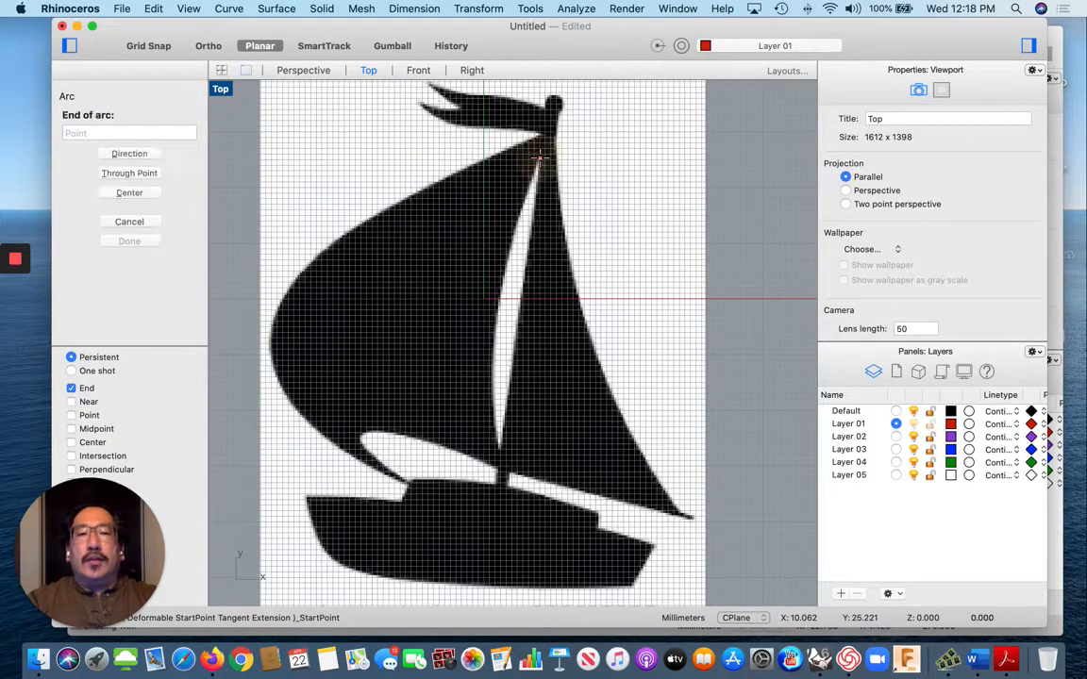
click(498, 447)
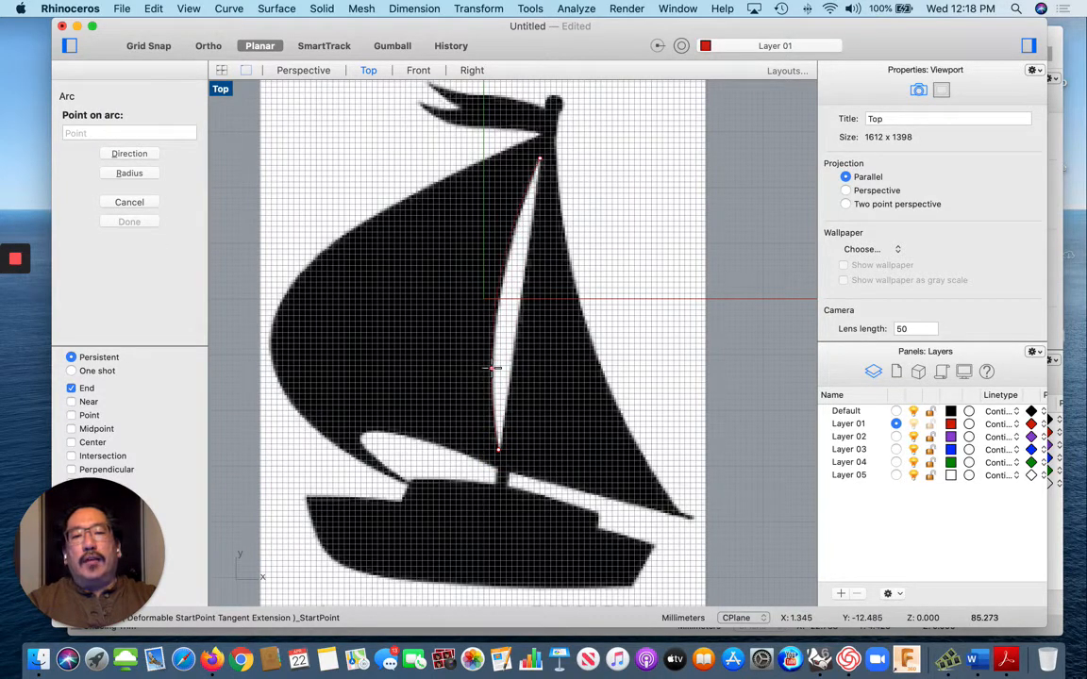
click(493, 368)
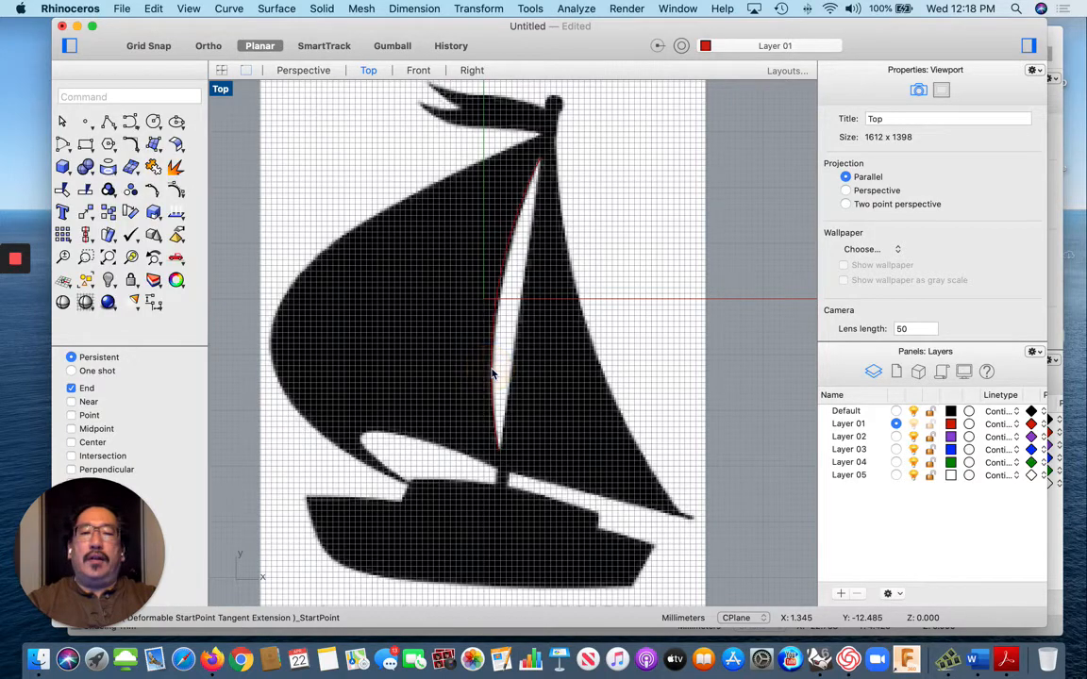
- Draw a single line along the straight edge of the sail gap, snapping both ends to the arc's endpoints
click(227, 8)
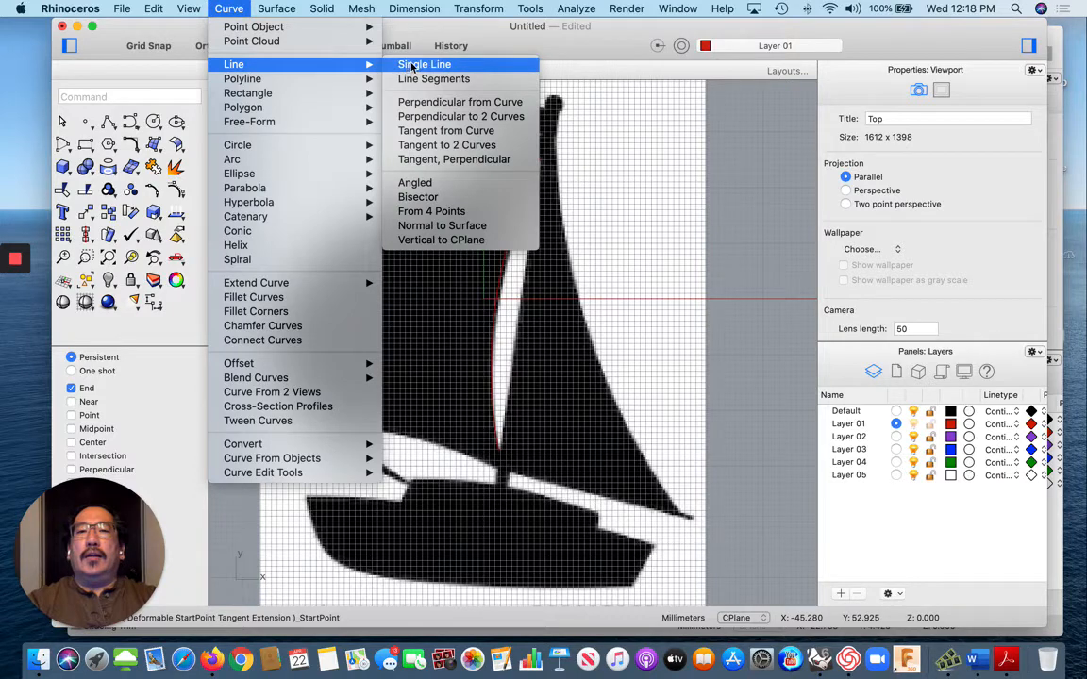
click(415, 64)
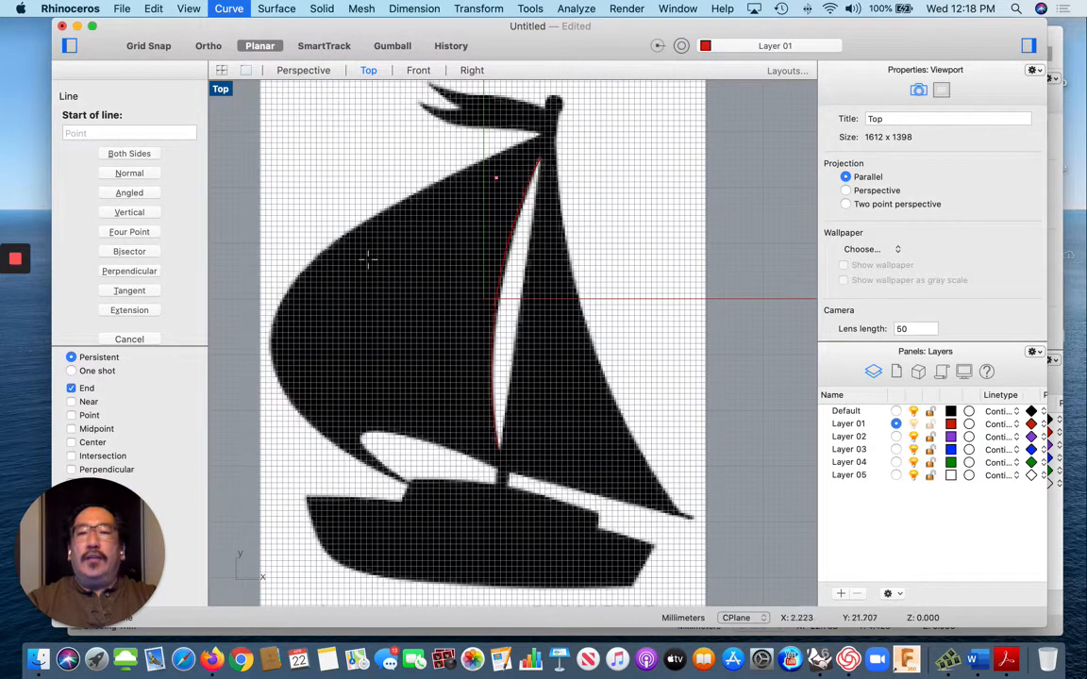
click(70, 388)
click(70, 388)
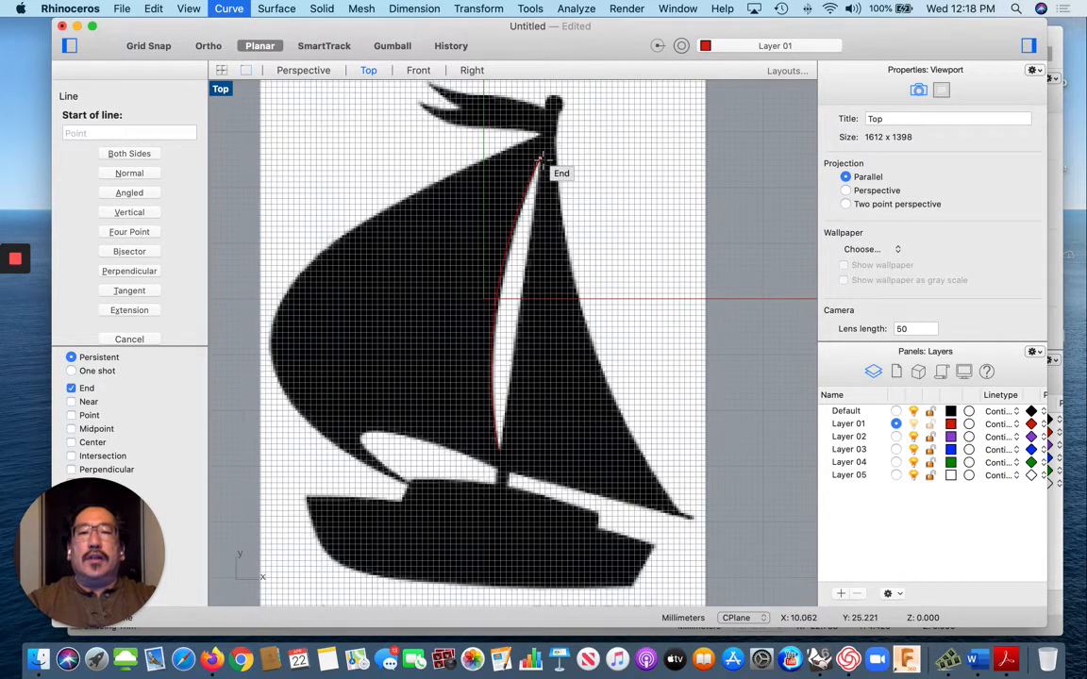
click(540, 161)
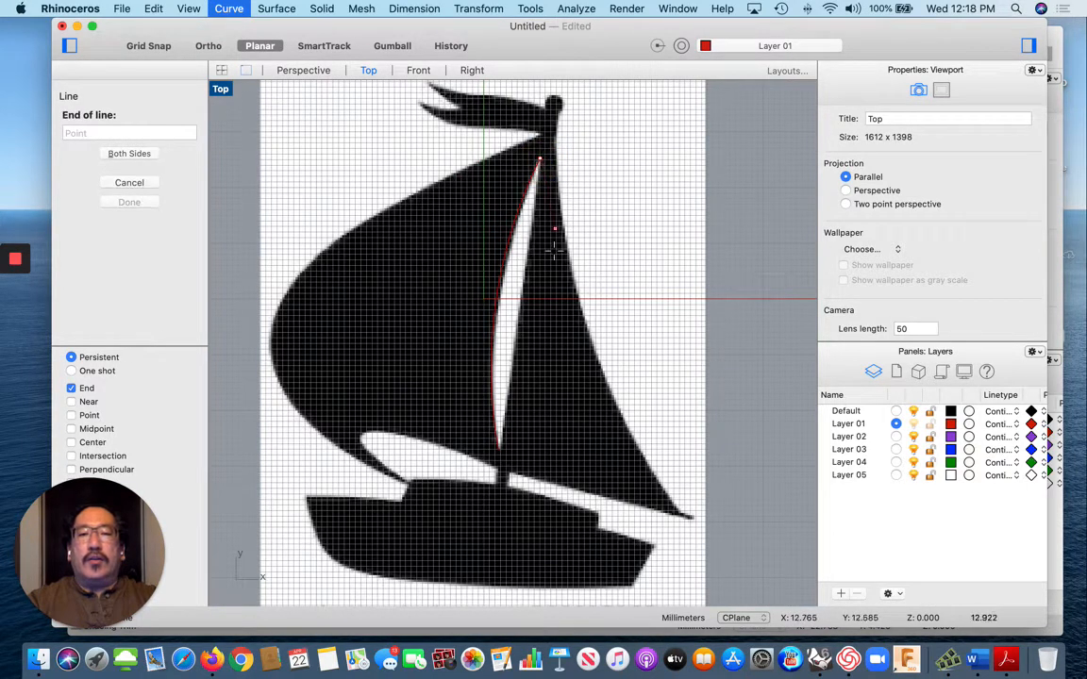
click(499, 450)
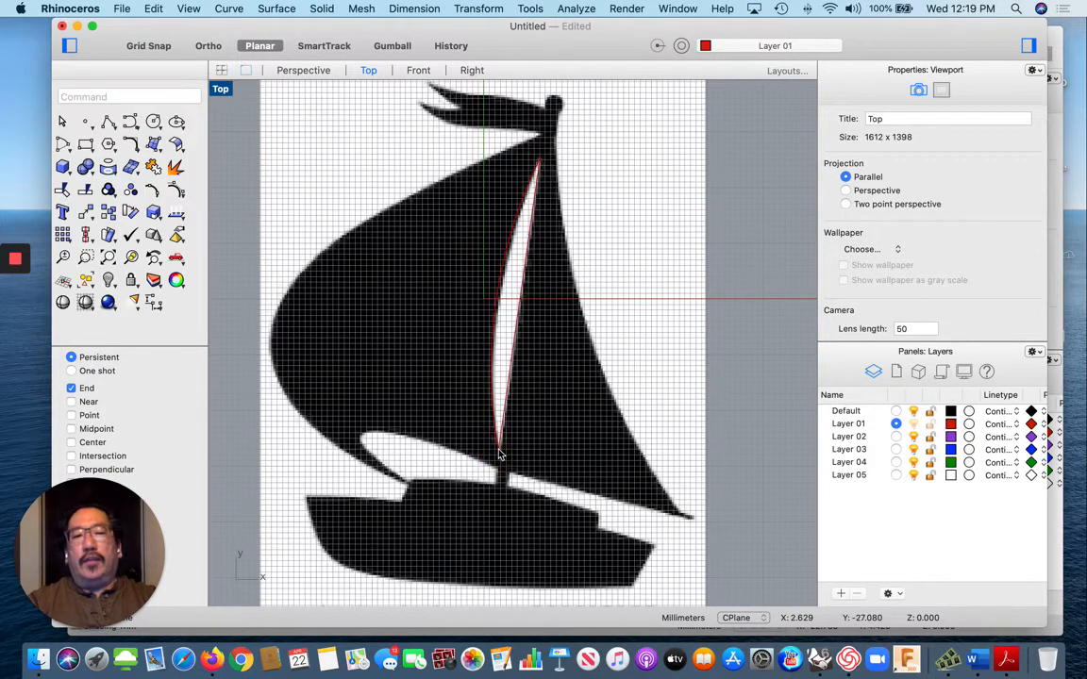
- Join the arc and the straight line around the sail gap into one closed curve, leaving it deselected
click(154, 9)
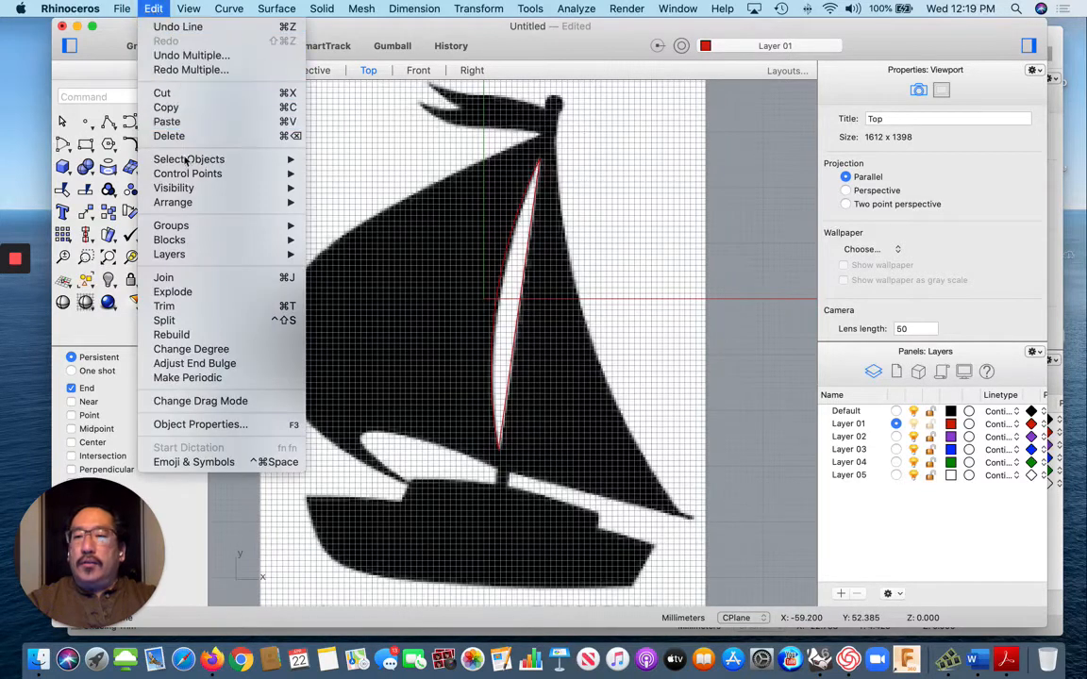
click(206, 278)
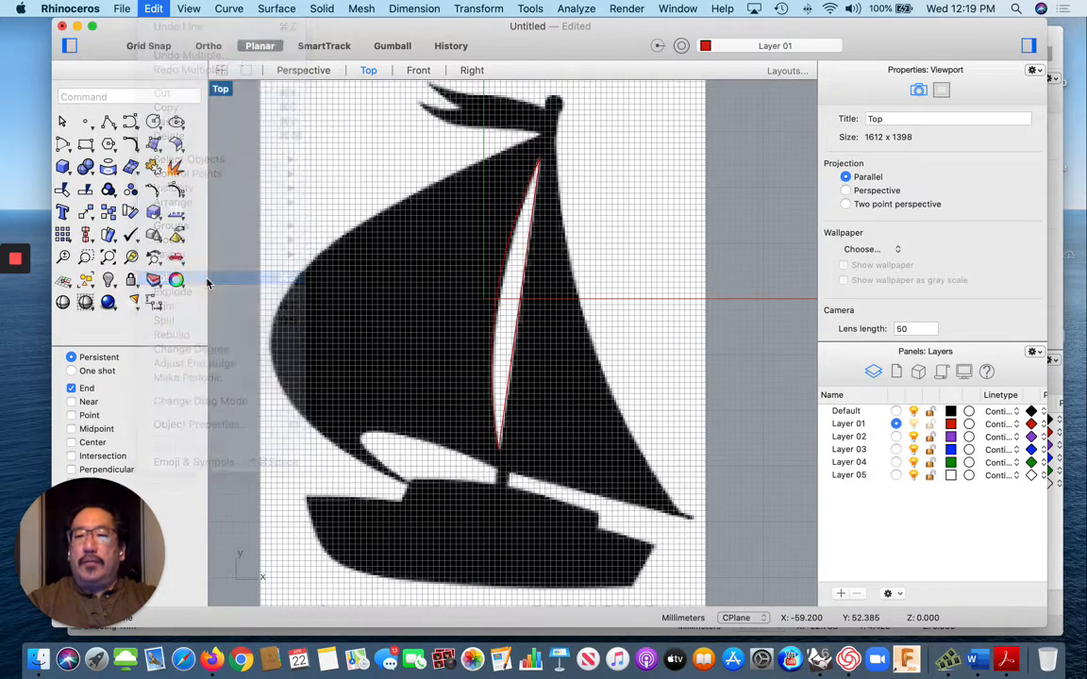
click(505, 267)
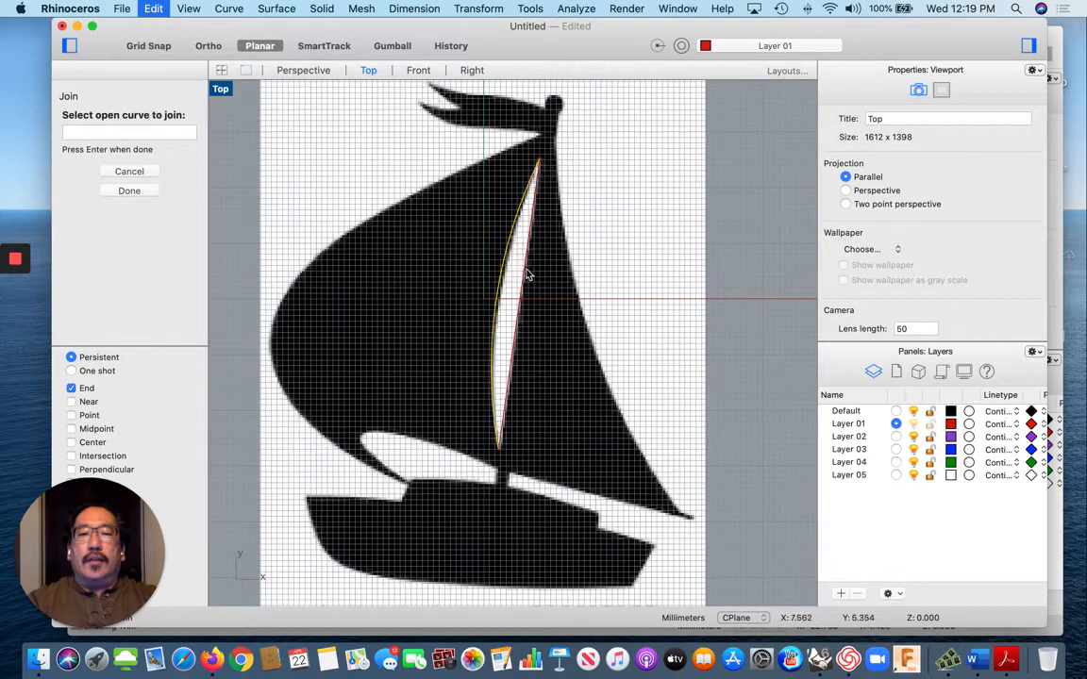
click(527, 275)
click(527, 274)
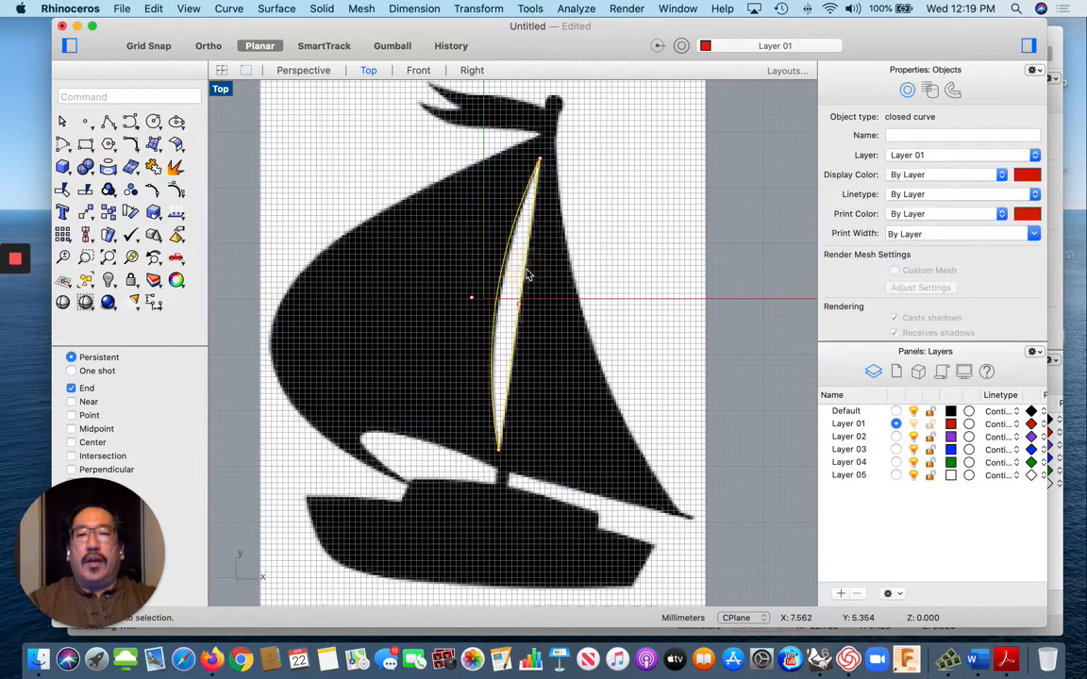
click(571, 289)
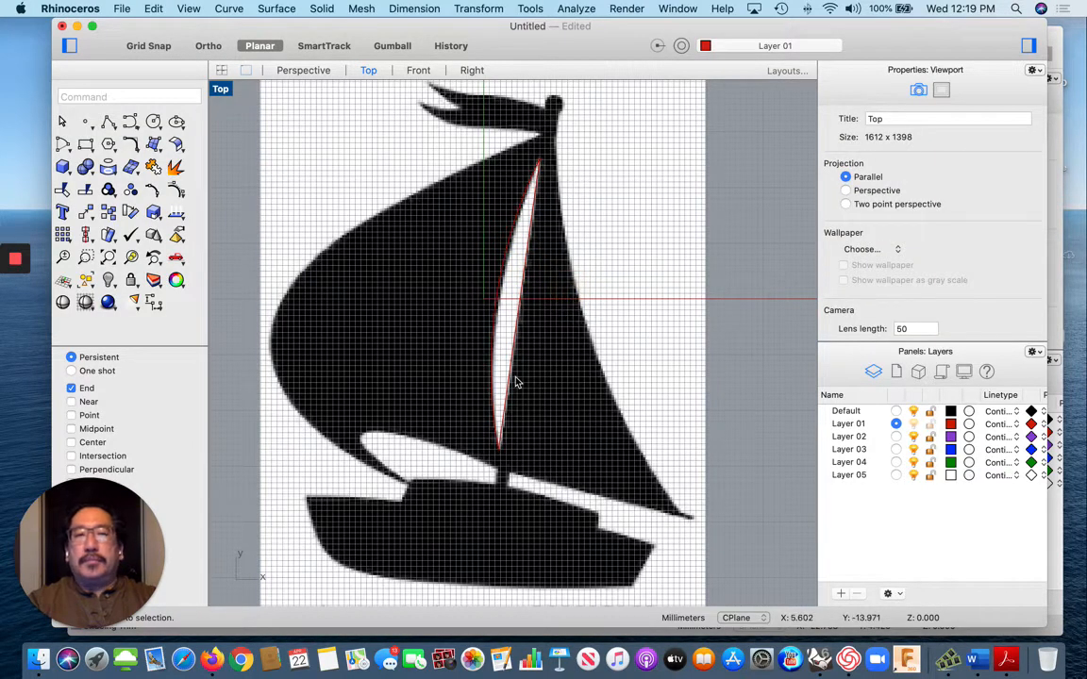
- Draw a Start, End, Point arc from the hull's upper left corner around its rounded end to the hull's bottom edge
scroll(515, 382, down, 8)
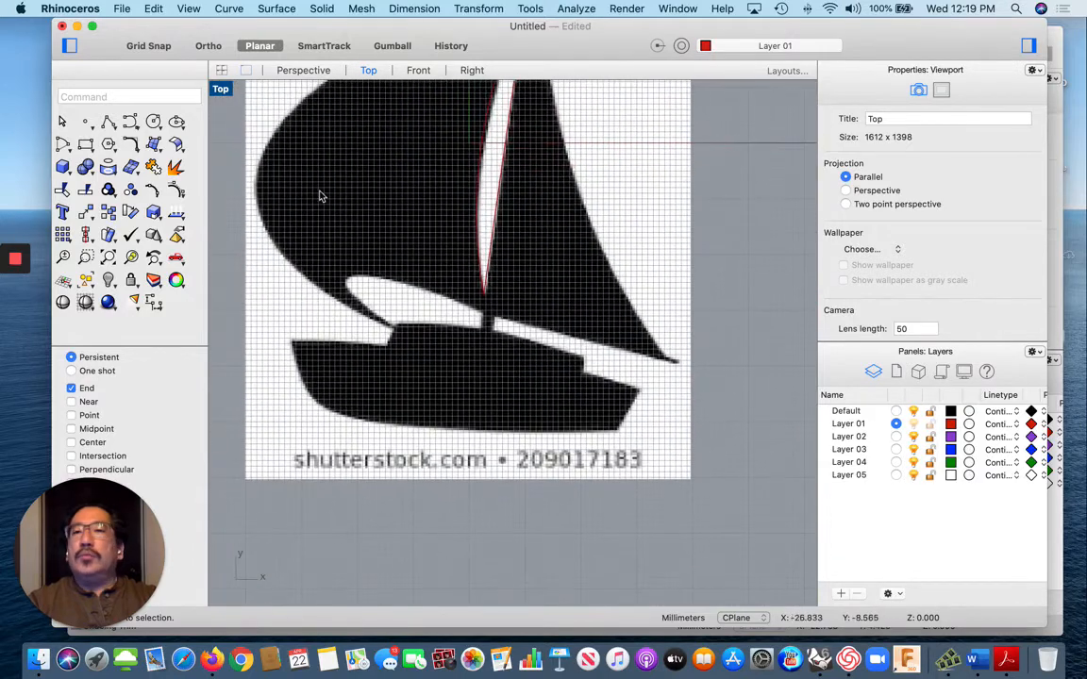
click(229, 8)
mouse_move(247, 159)
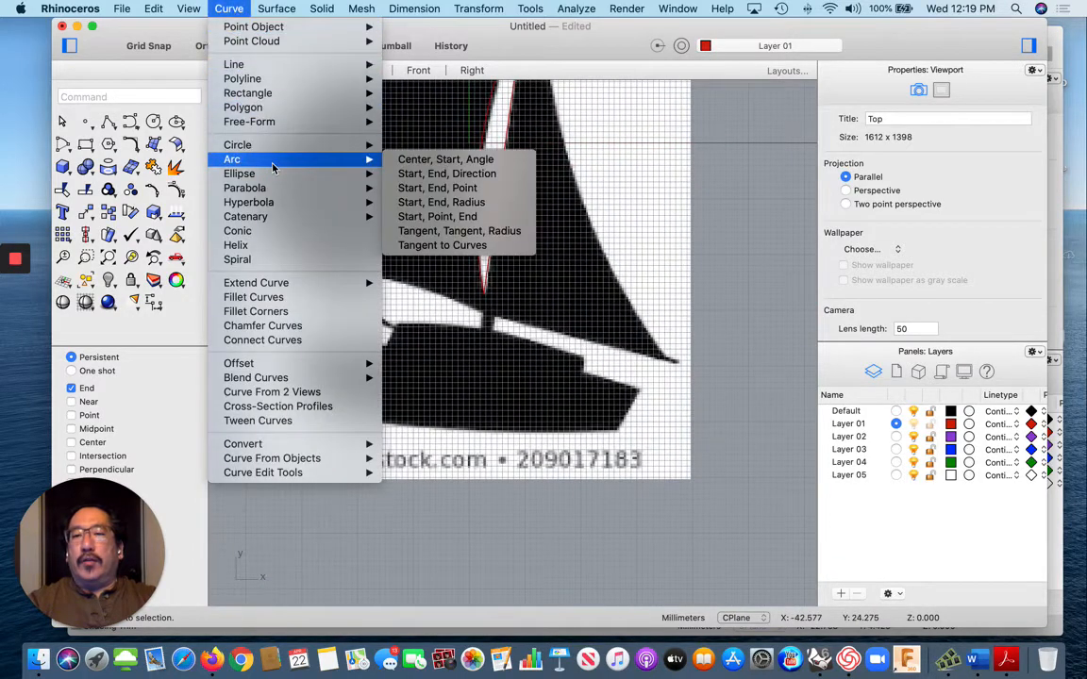
click(433, 189)
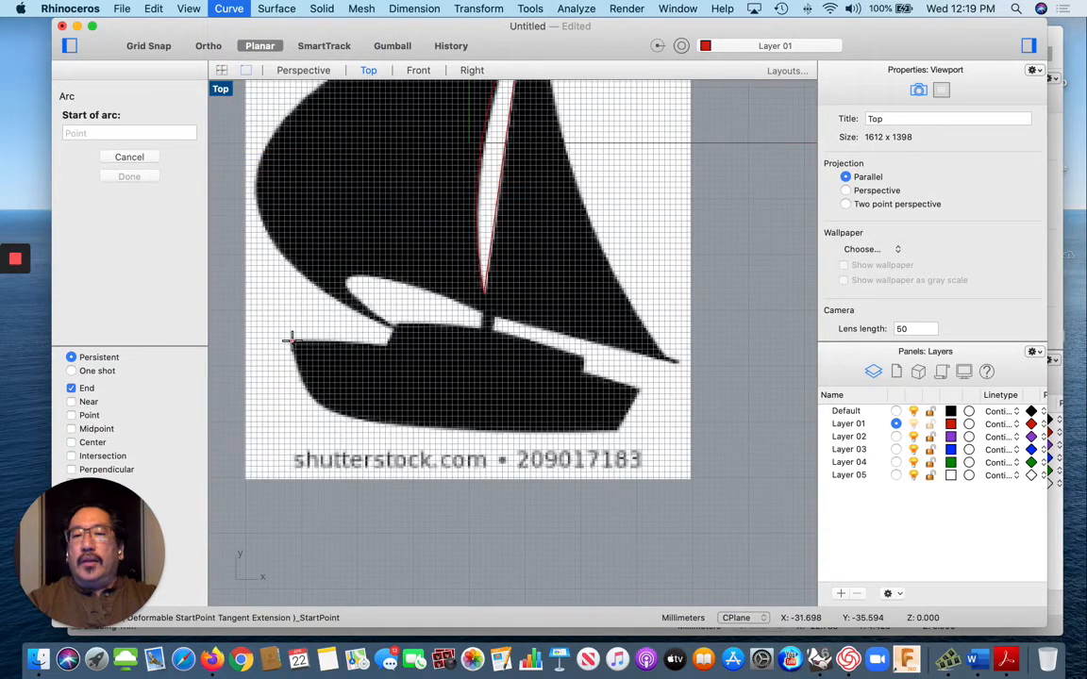
scroll(297, 321, up, 5)
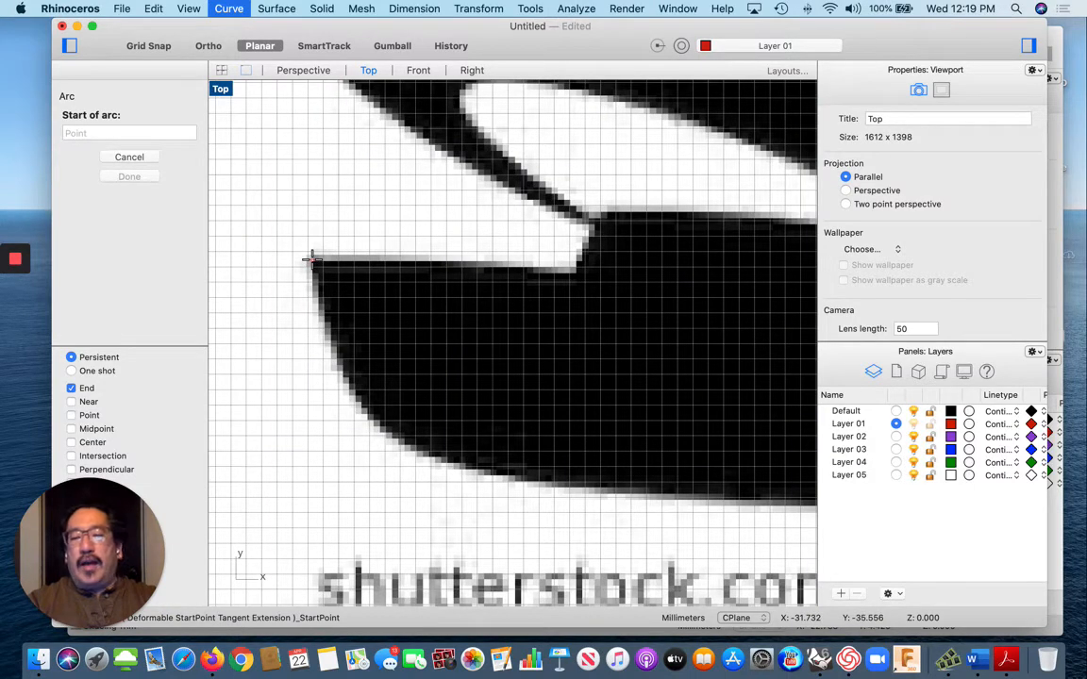
click(313, 261)
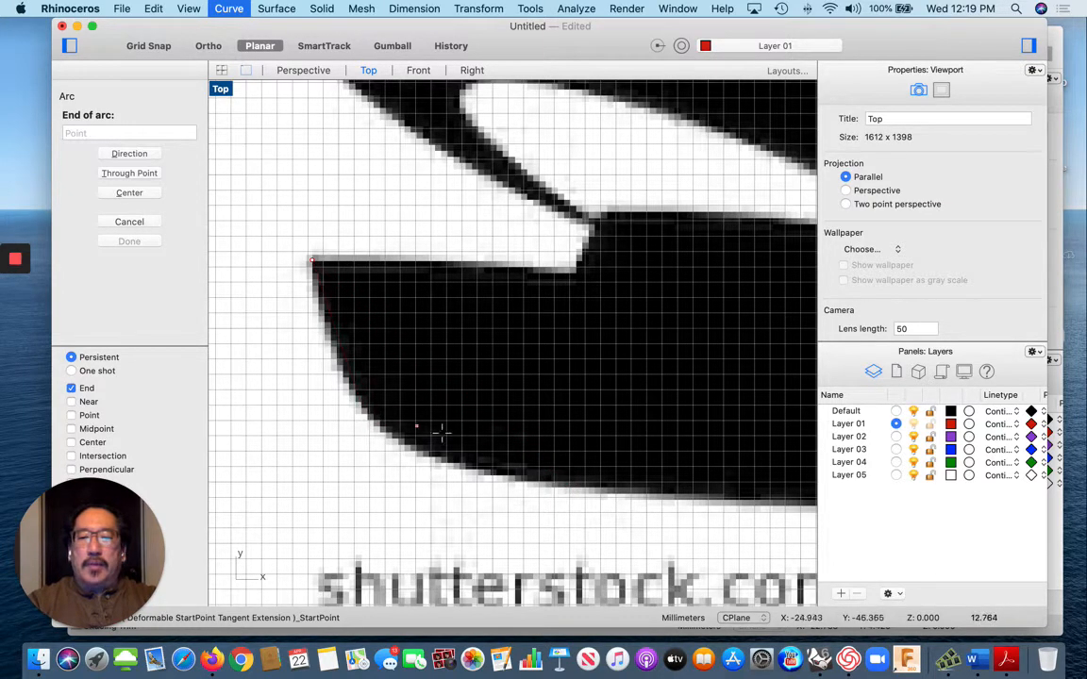
click(637, 492)
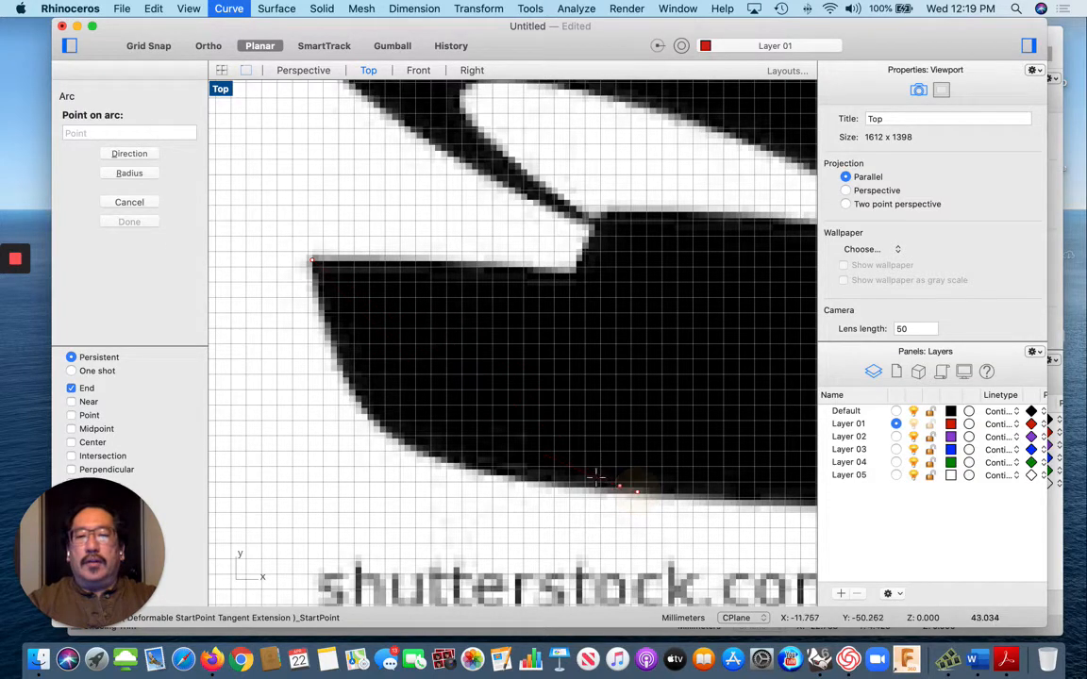
click(401, 437)
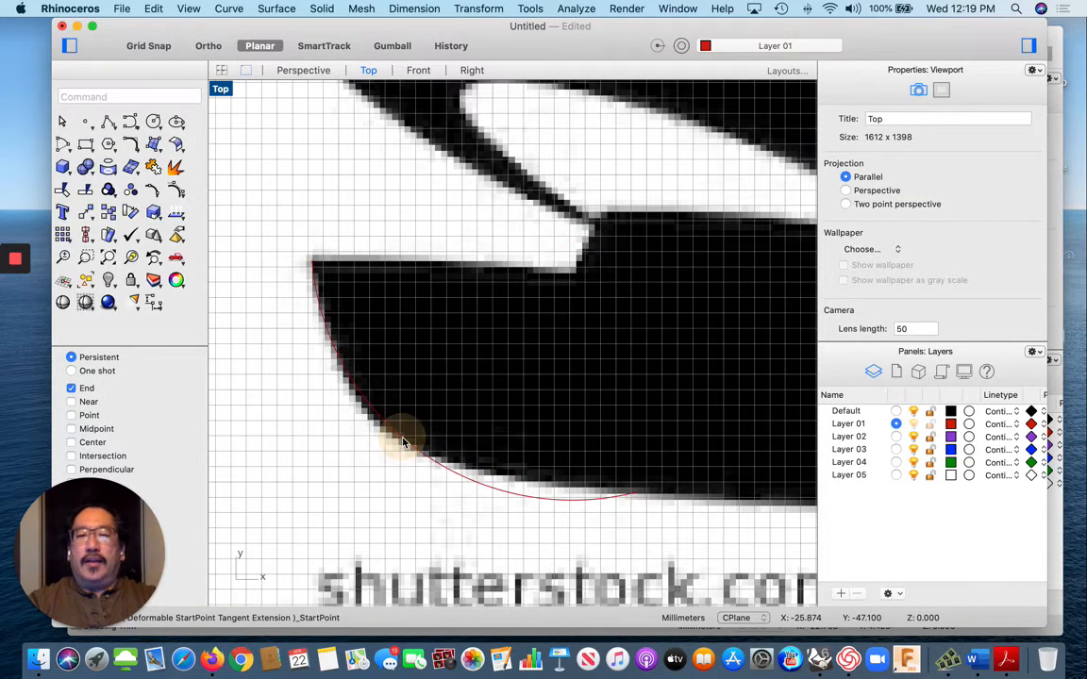
- Reshape the hull arc by moving its end point and lower control point further along the hull's bottom edge
click(569, 502)
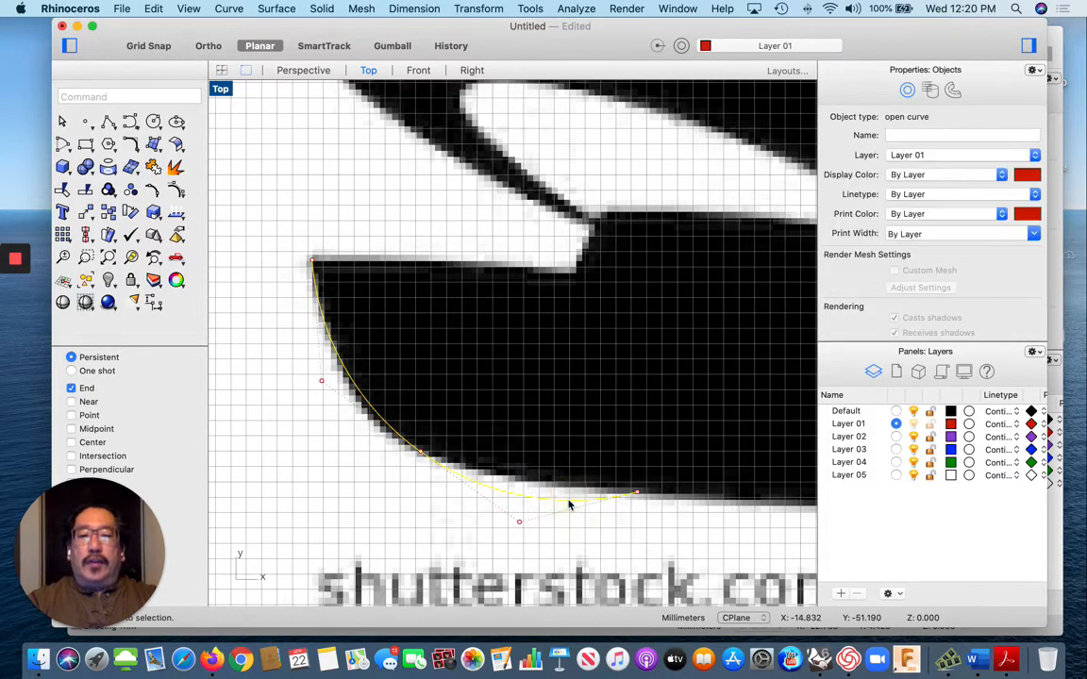
click(519, 525)
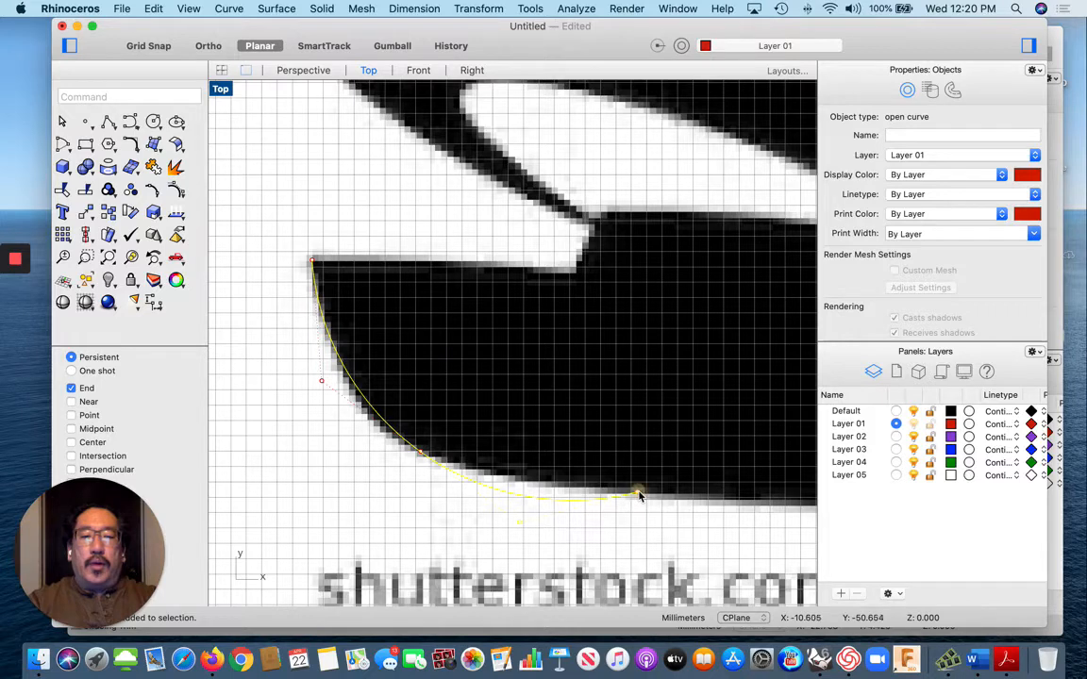
shift+drag(638, 496, 710, 498)
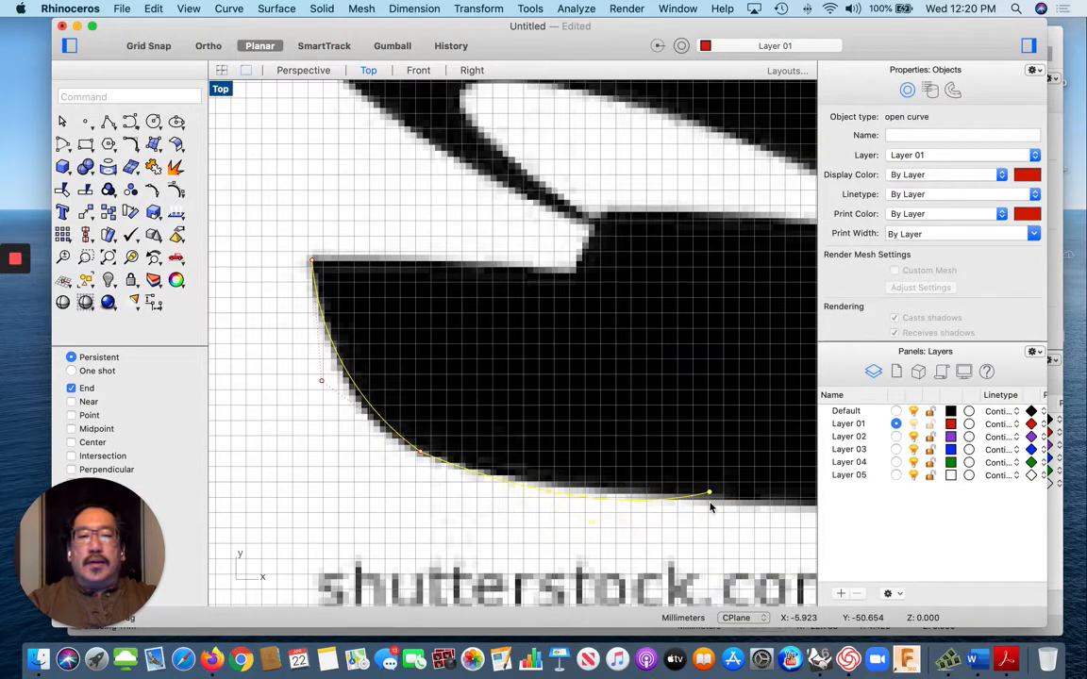
drag(711, 494, 713, 507)
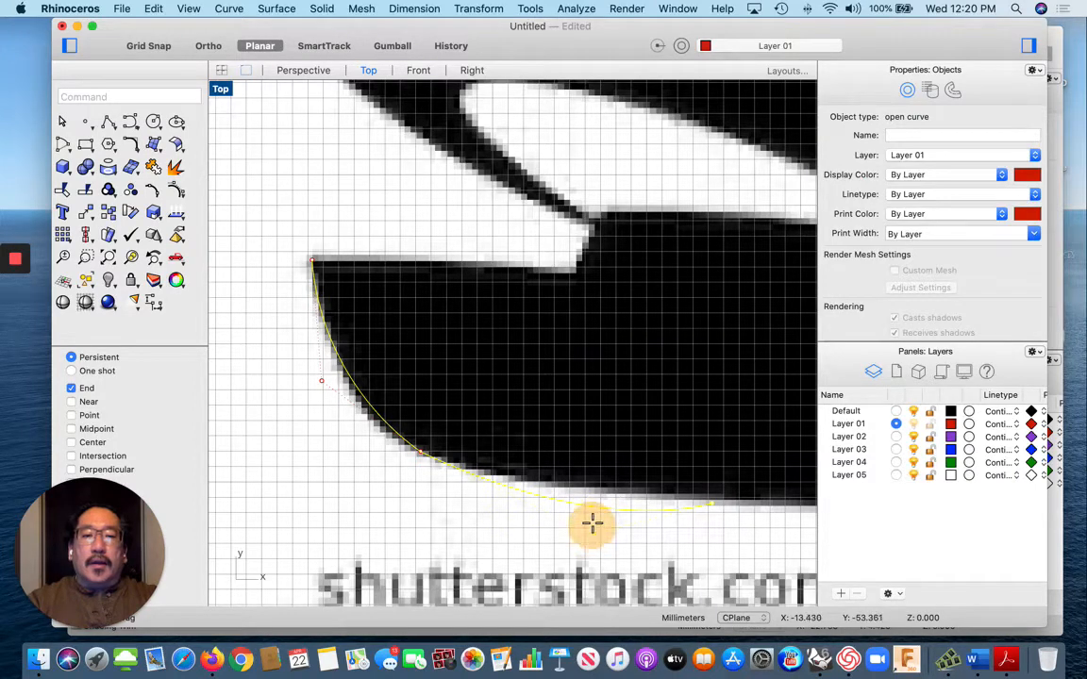
mouse_move(593, 525)
mouse_down()
mouse_move(596, 494)
mouse_move(599, 511)
mouse_up()
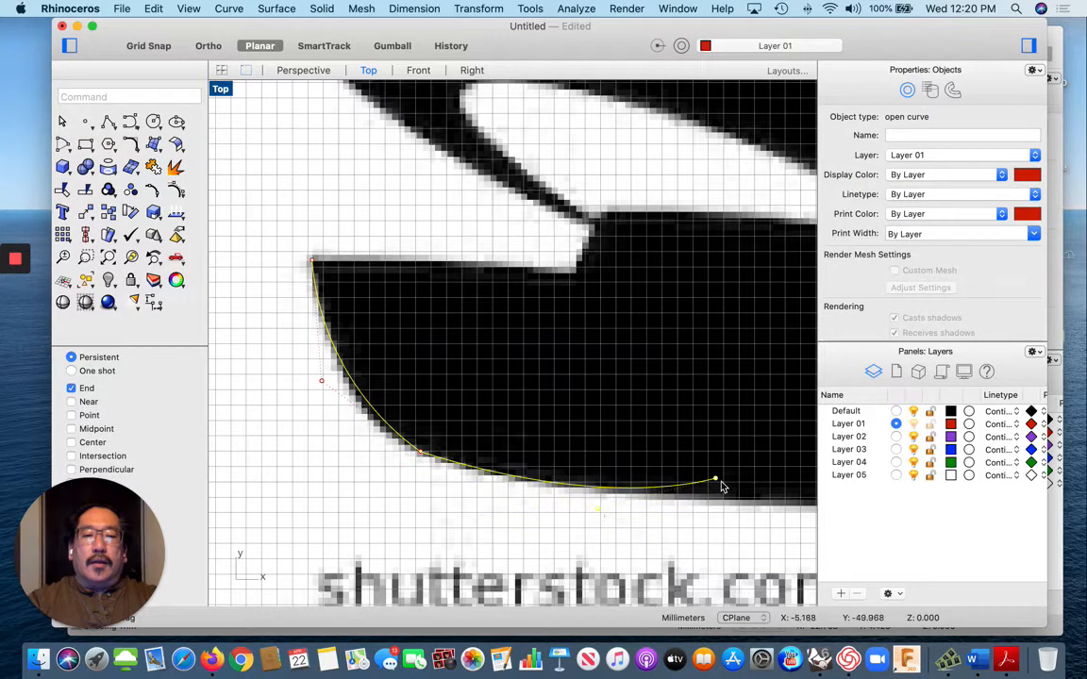
drag(717, 482, 720, 503)
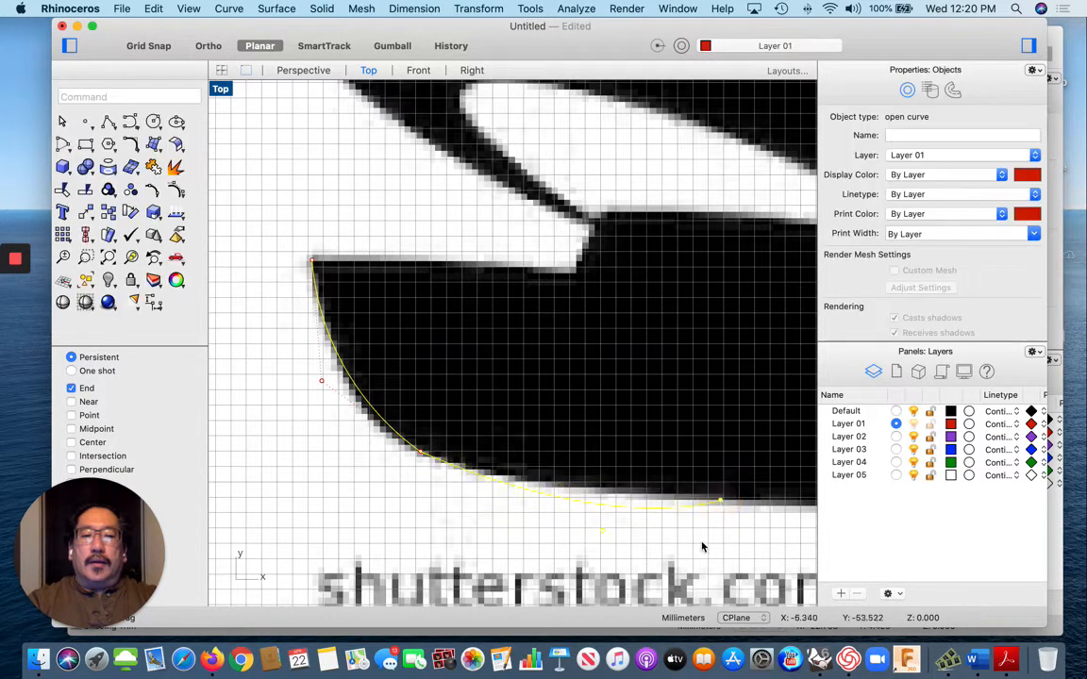
click(699, 546)
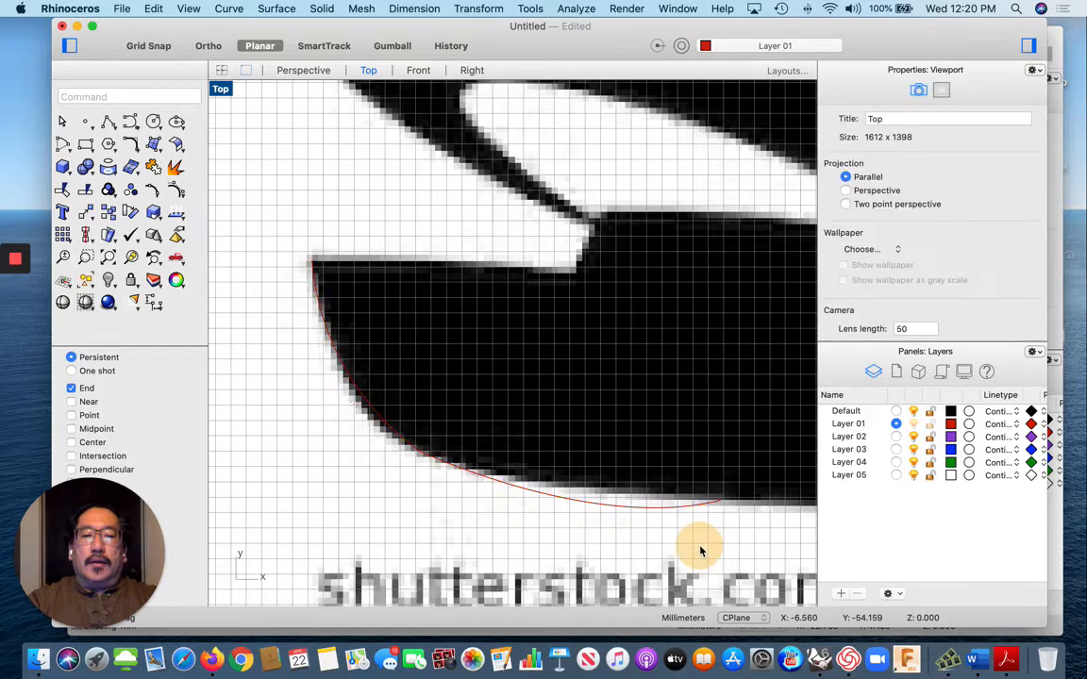
- Raise the hull arc's lower control point so the curve follows the hull's bottom edge, and deselect the curve
click(626, 510)
mouse_move(602, 531)
mouse_down()
mouse_move(602, 500)
mouse_move(601, 511)
mouse_up()
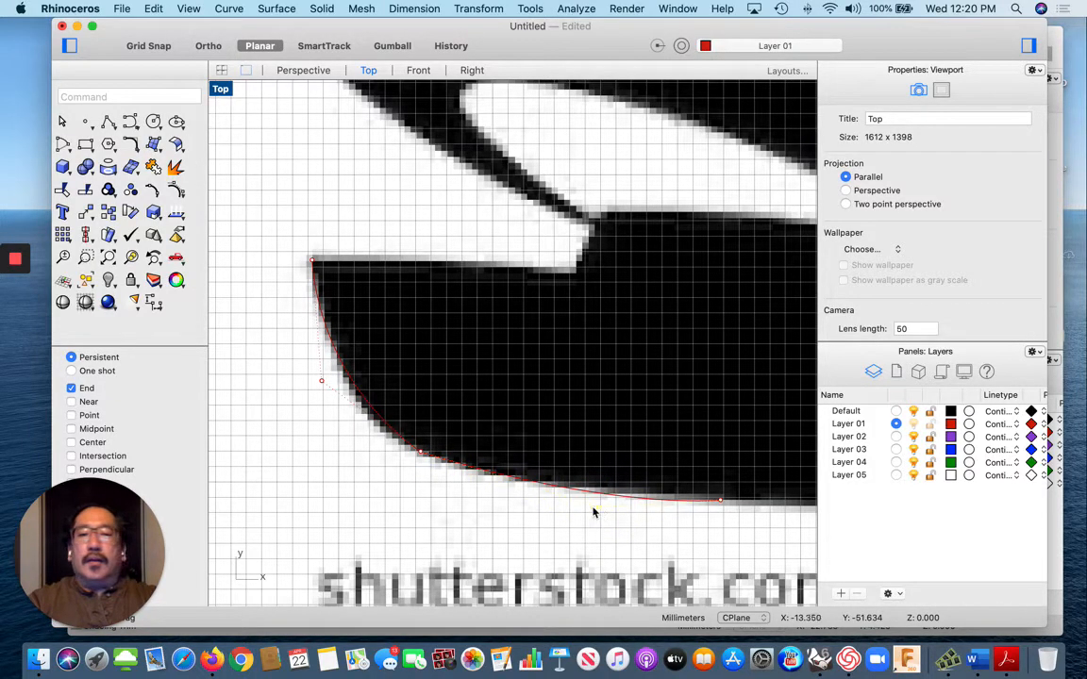
click(342, 457)
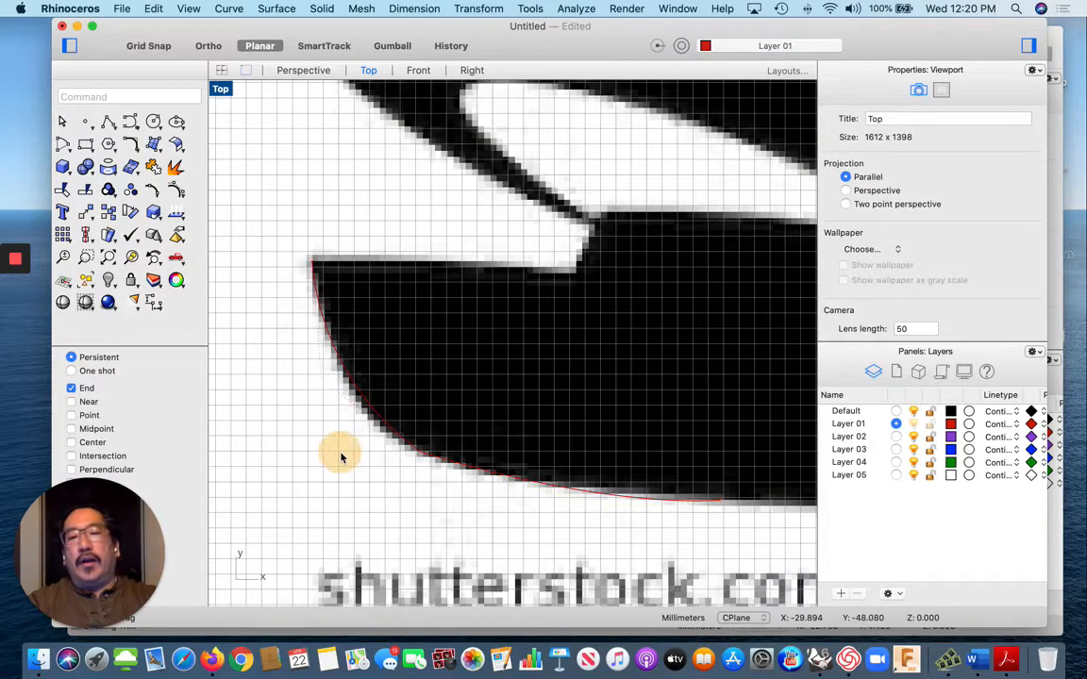
- Draw a Start, End, Point arc along the hull's bottom edge from its lower right corner to the end of the first hull arc
scroll(483, 453, down, 5)
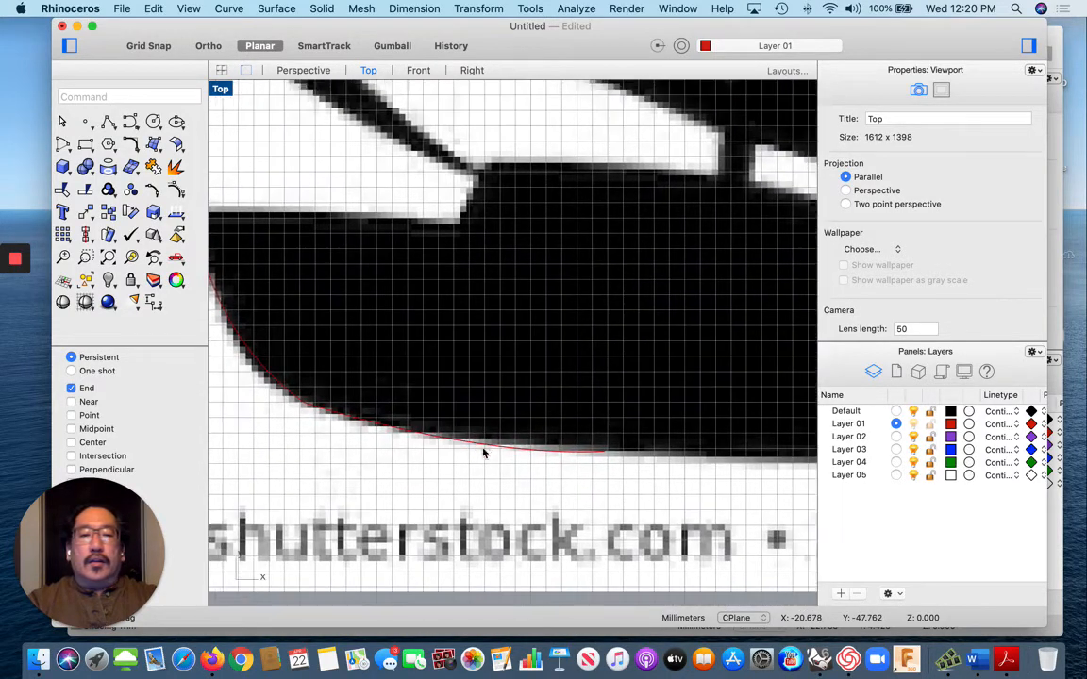
scroll(484, 454, right, 5)
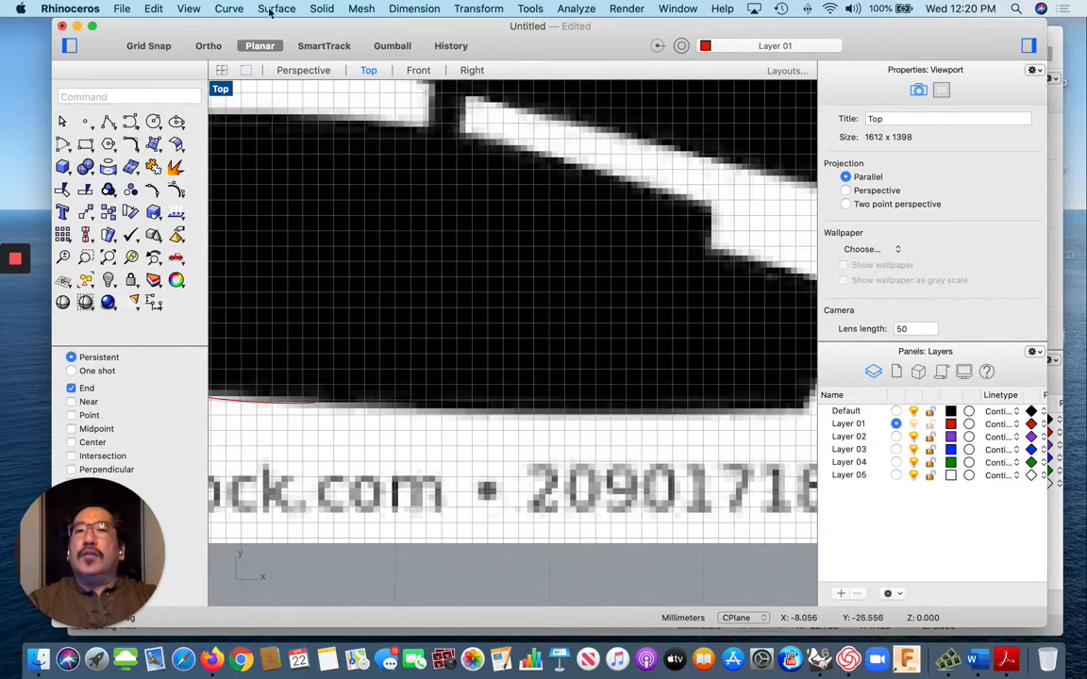
click(226, 9)
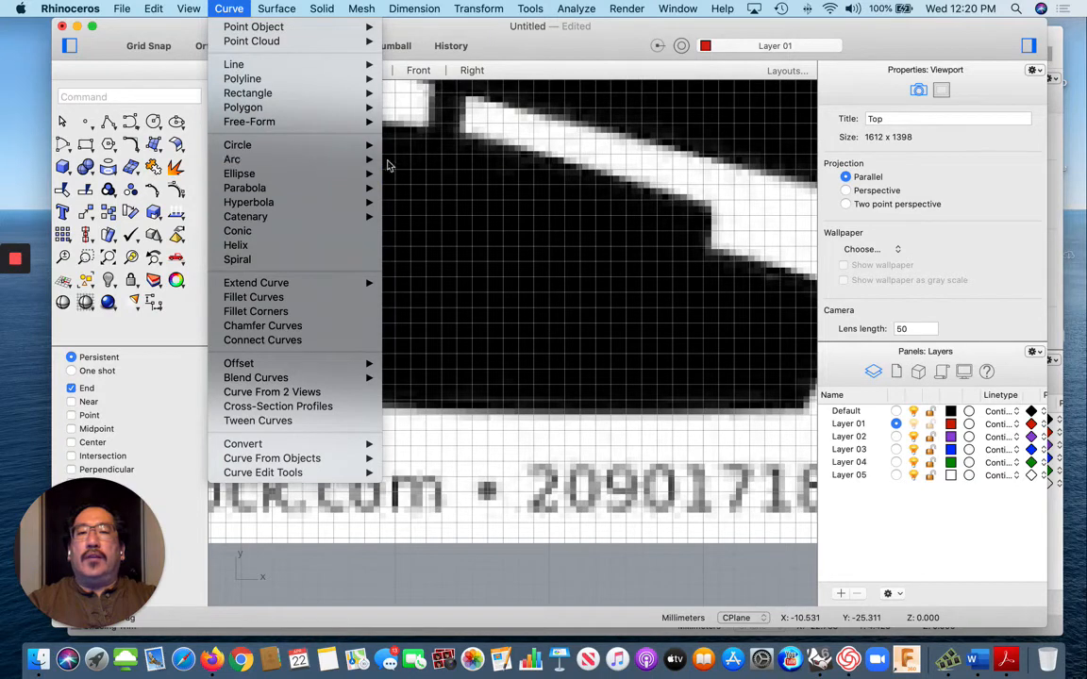
mouse_move(349, 159)
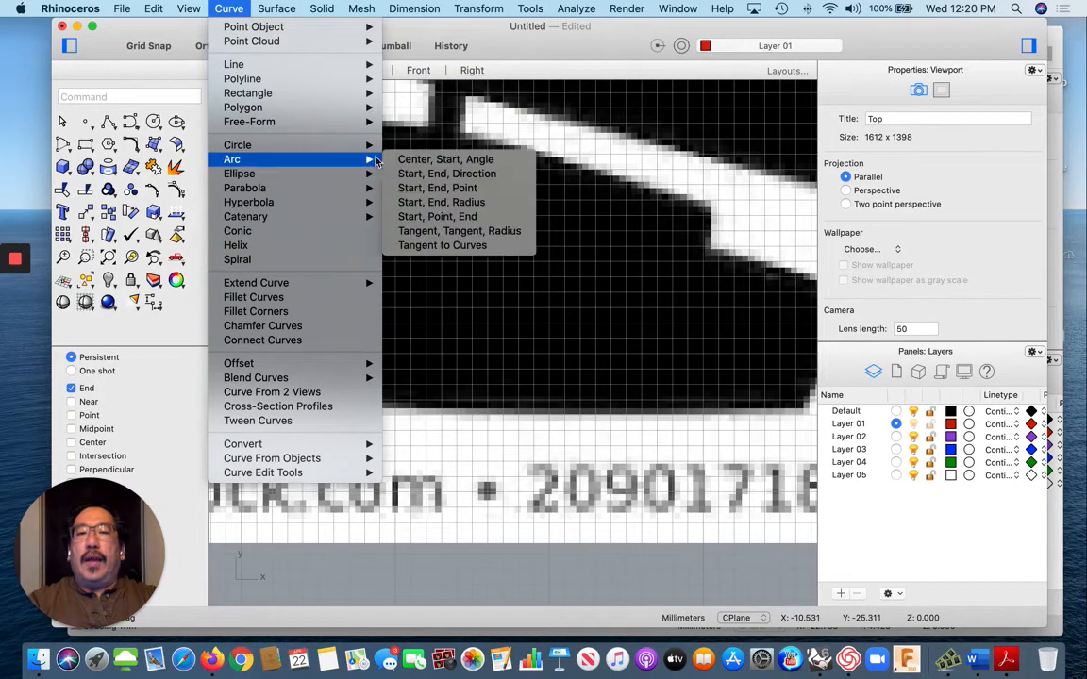
click(423, 189)
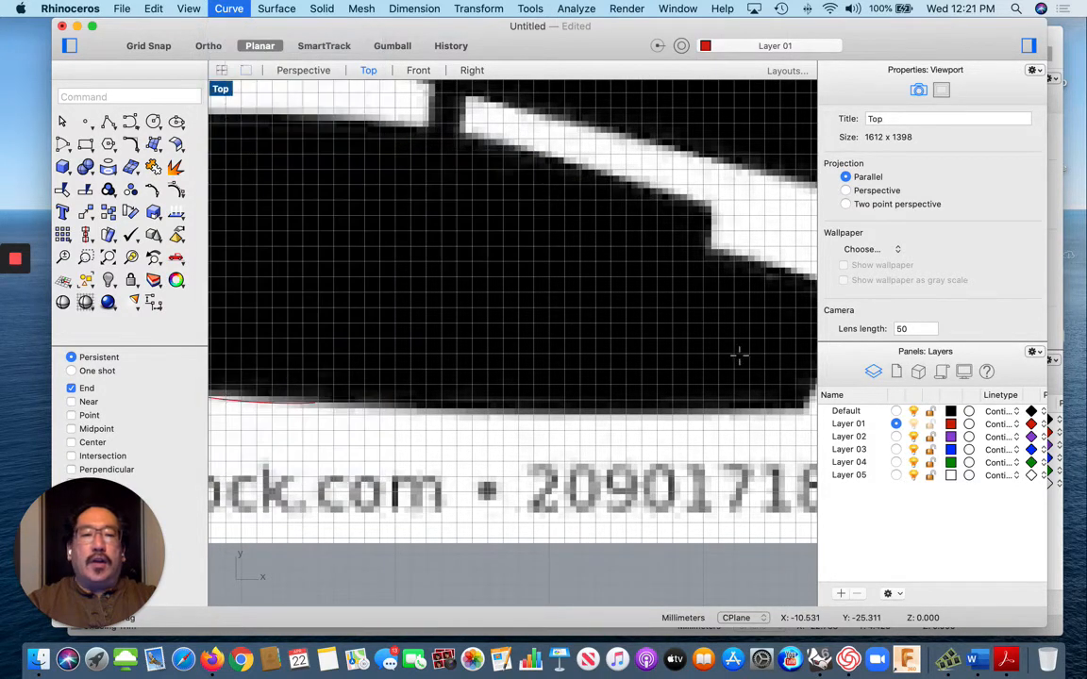
click(805, 409)
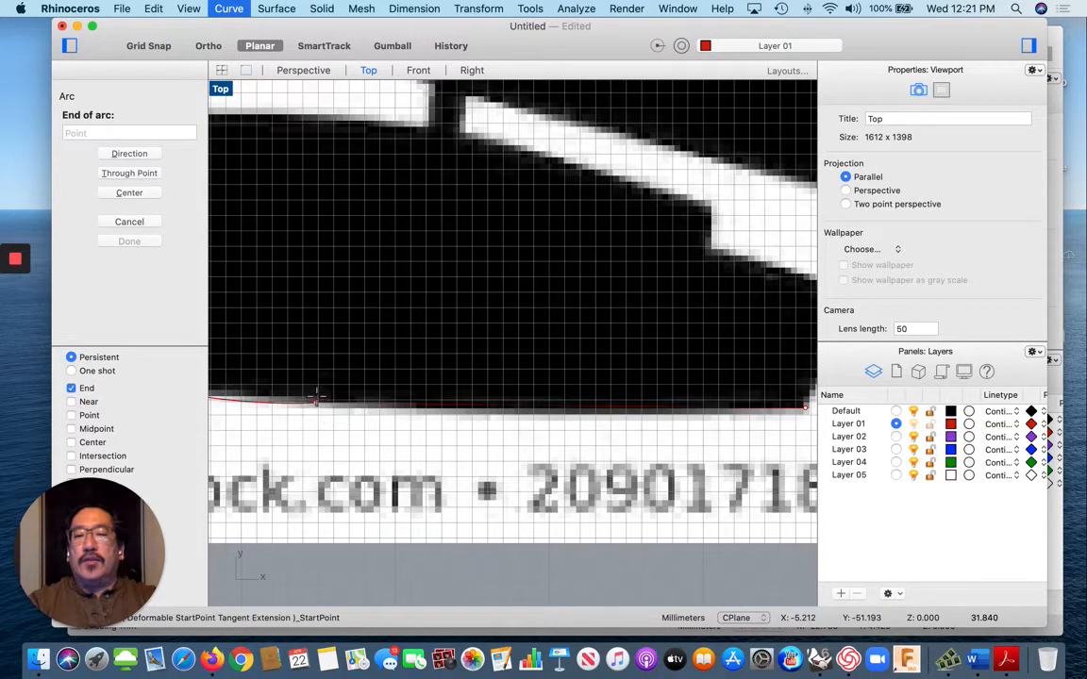
click(316, 403)
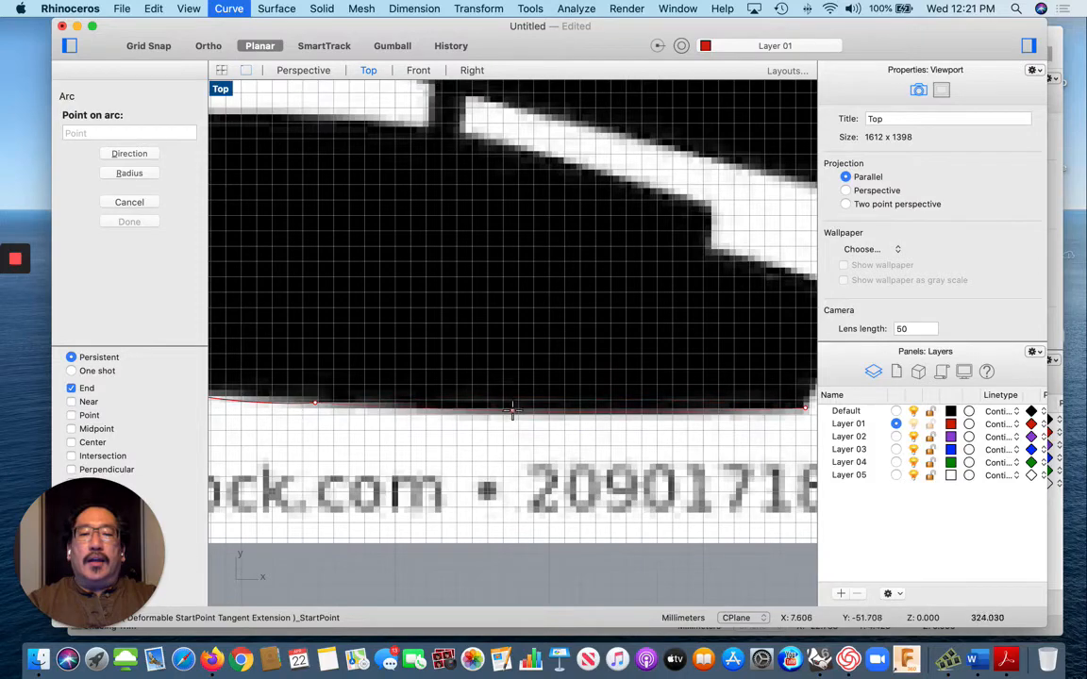
key(Escape)
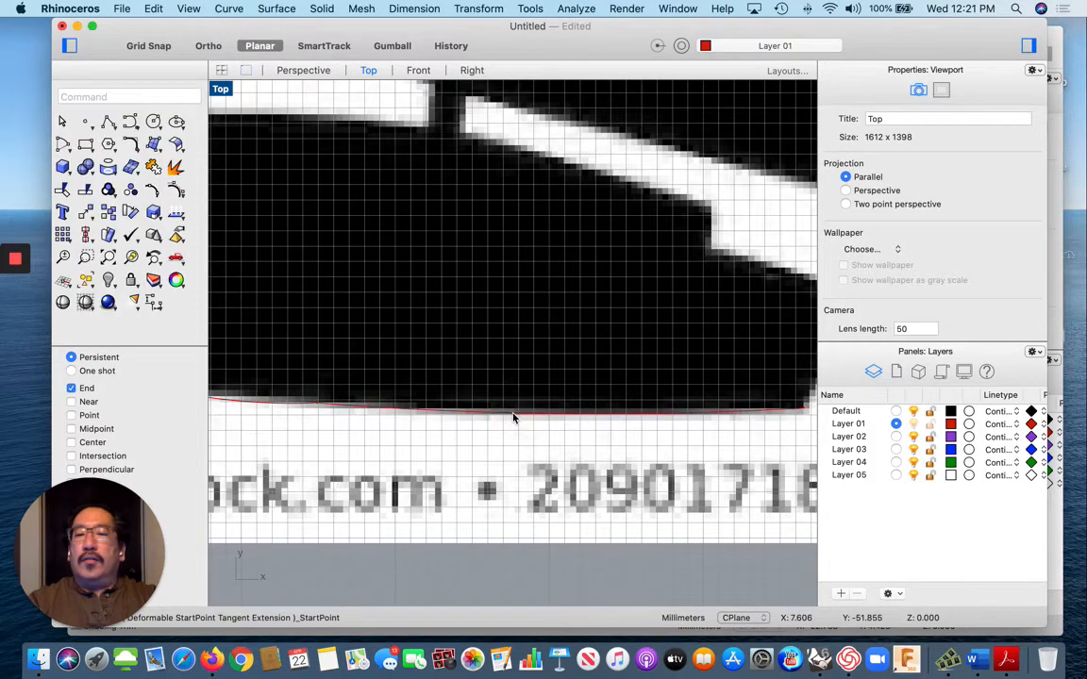
- In the Untitled 2 document, show the background bitmap behind the finished sailboat outline for comparison and hide it again
scroll(363, 318, down, 5)
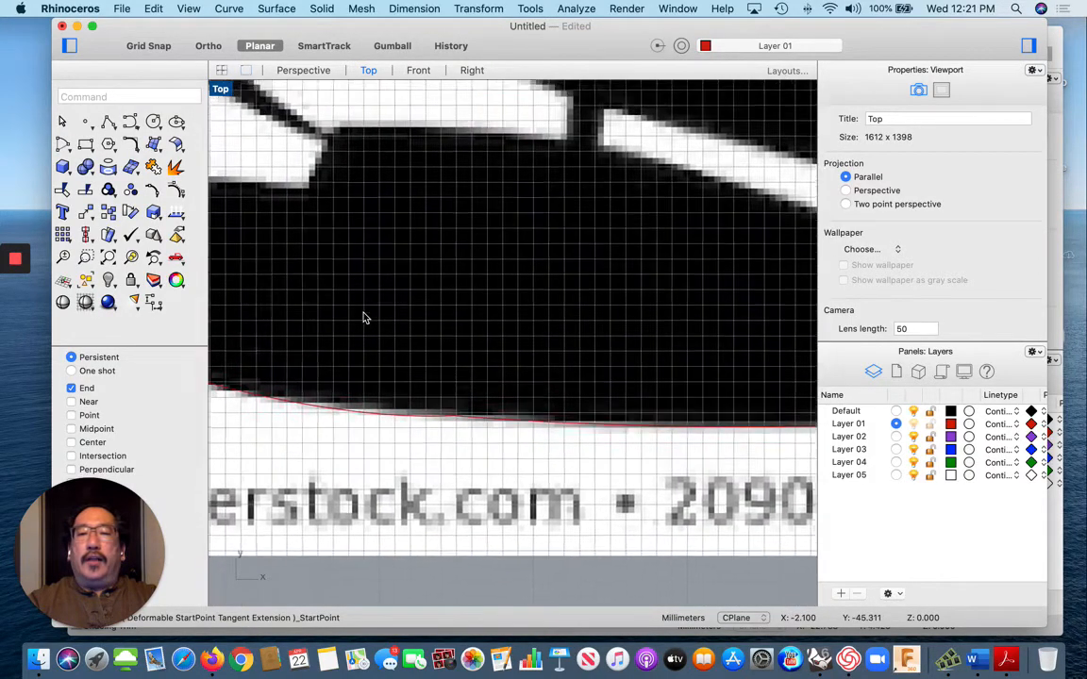
scroll(346, 365, down, 5)
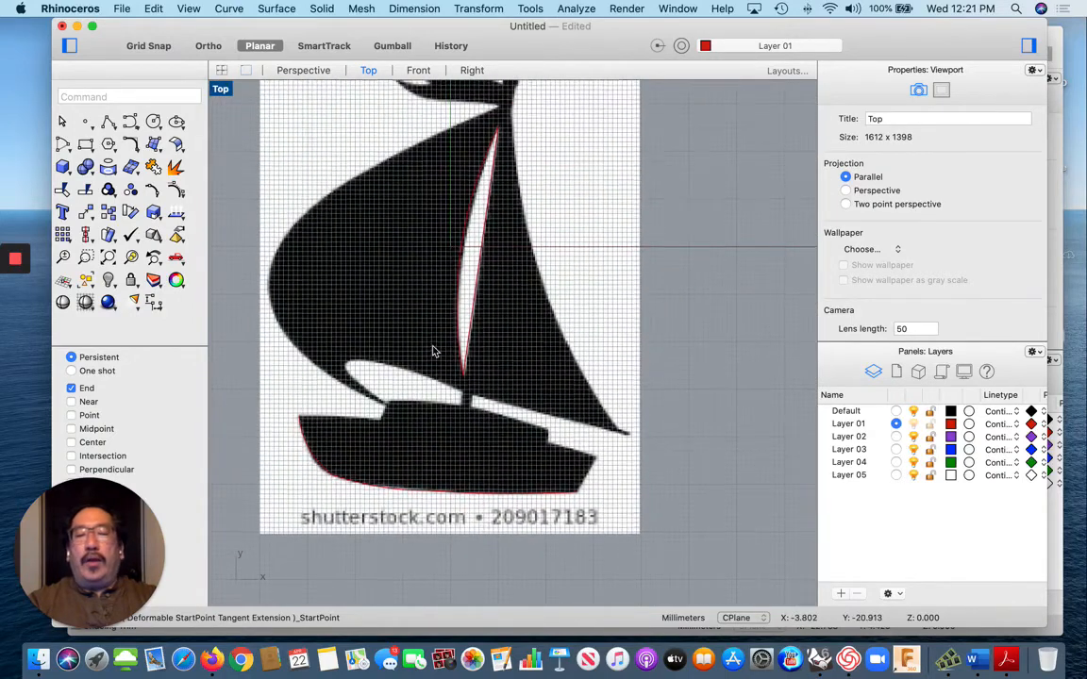
scroll(434, 351, up, 3)
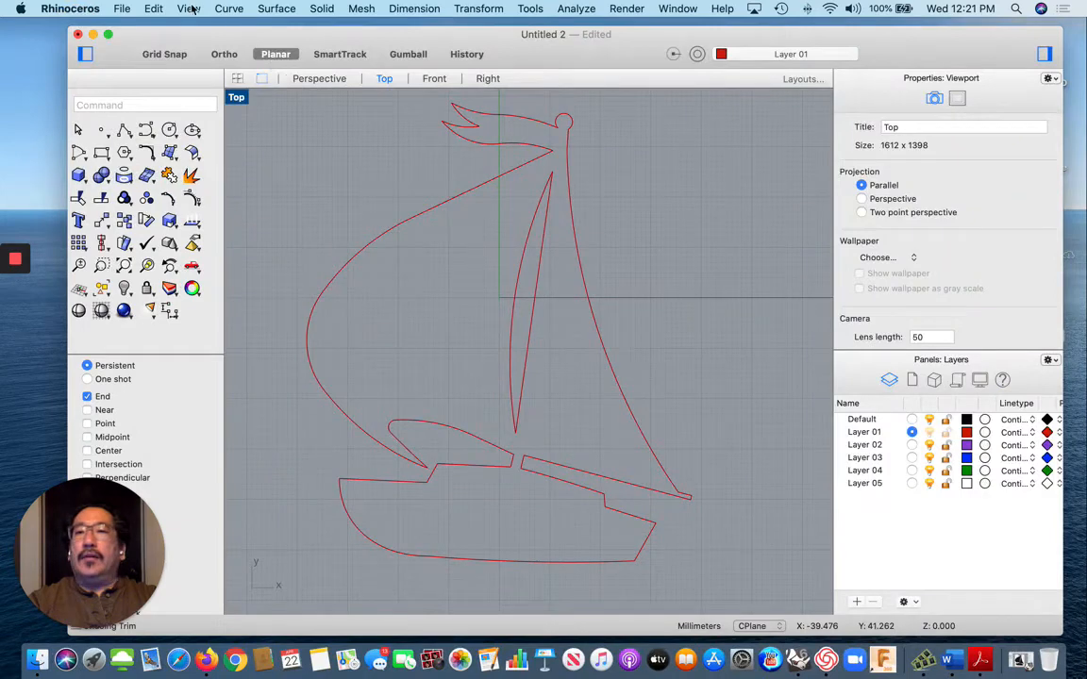
click(189, 8)
mouse_move(266, 294)
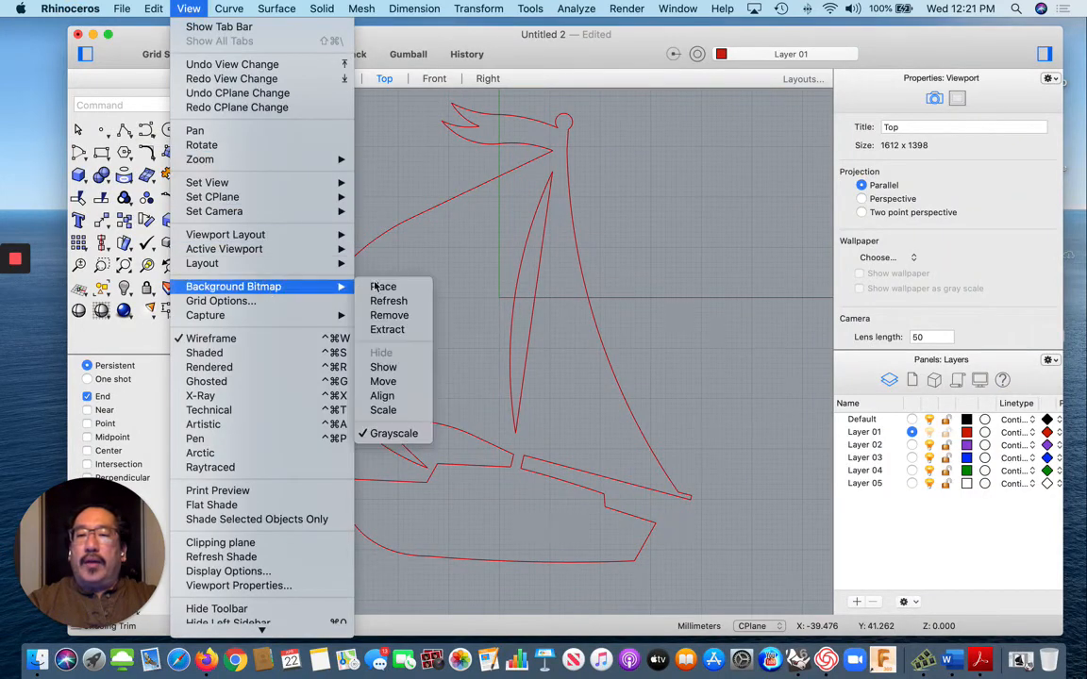
click(397, 368)
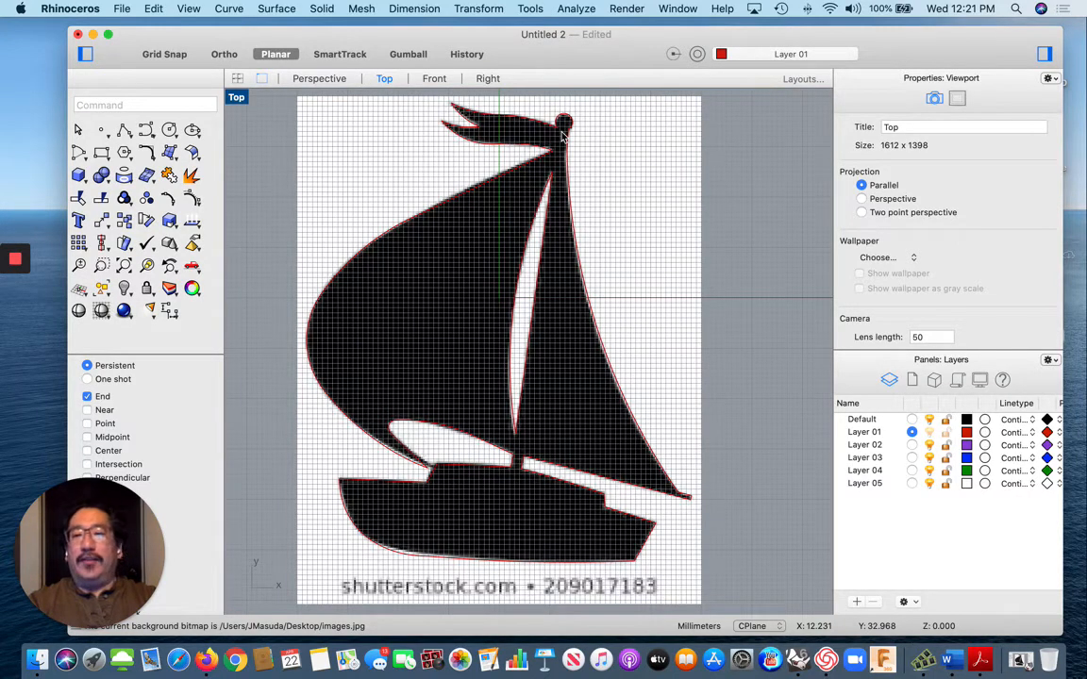
click(188, 8)
mouse_move(269, 288)
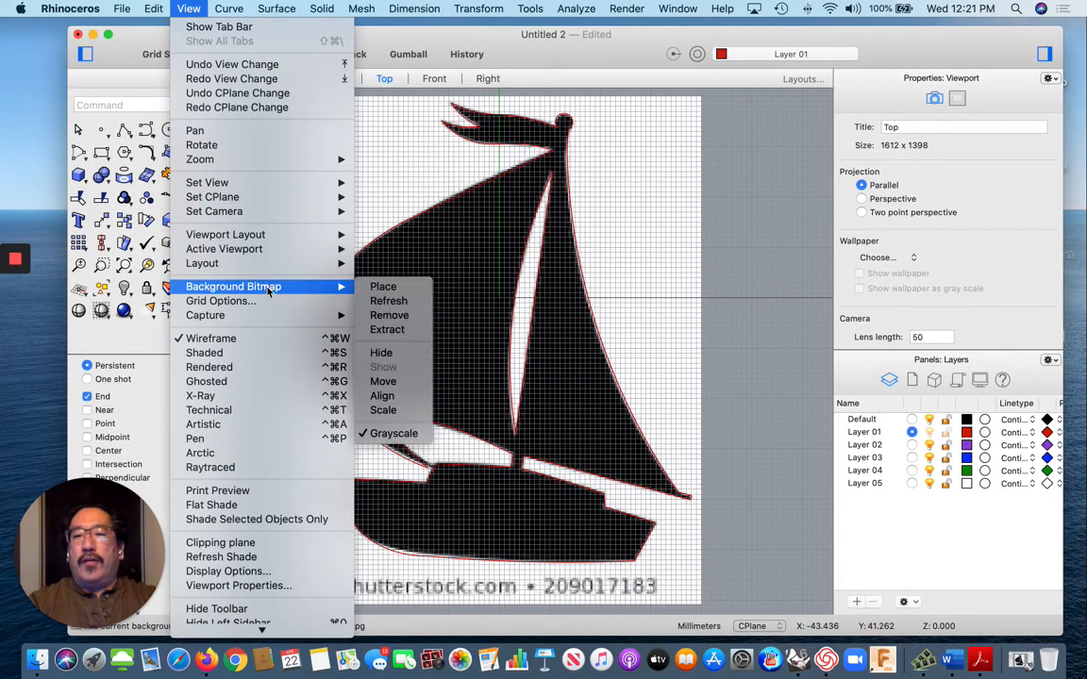
click(394, 354)
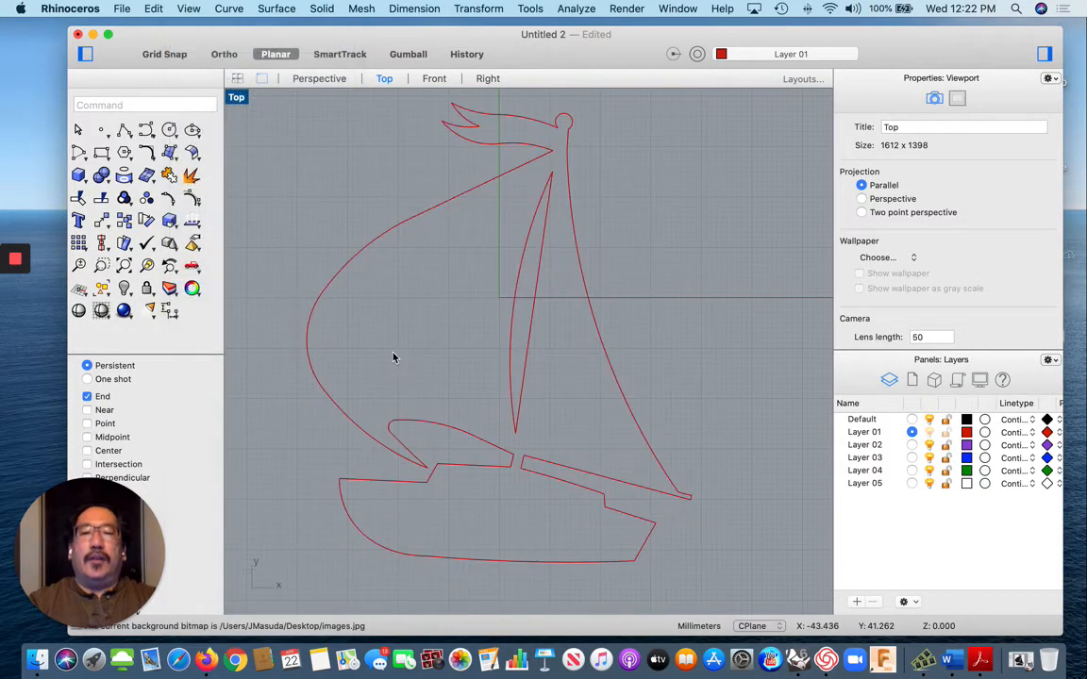
- Select the outer sailboat outline and the inner sail gap curve one at a time to check each object's type, leaving both deselected
click(602, 342)
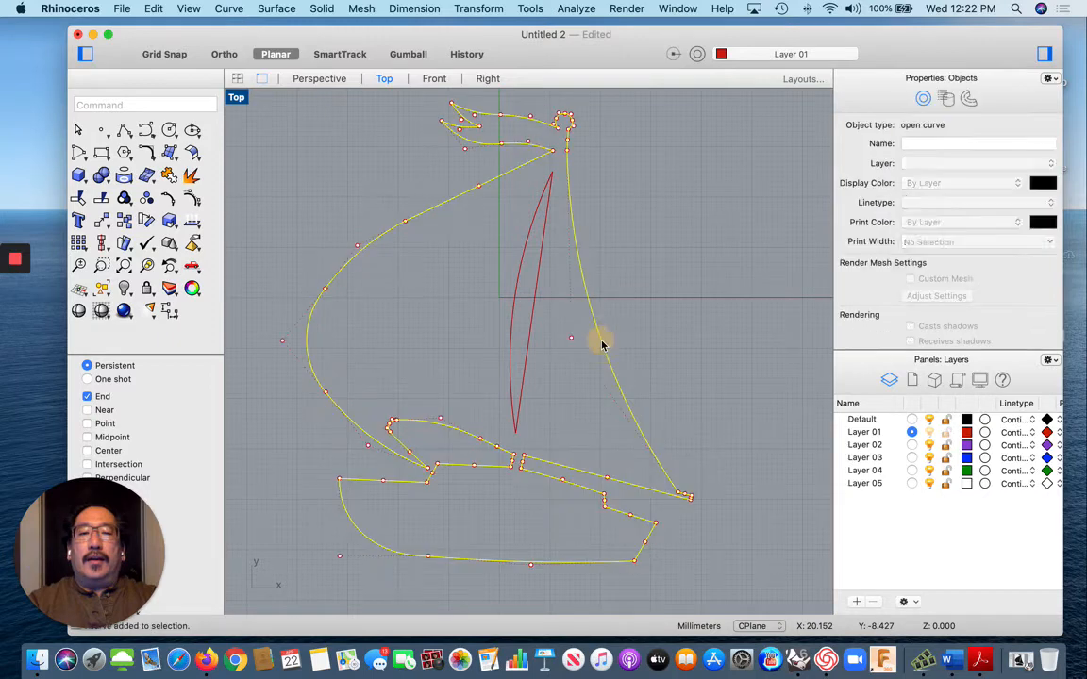
click(659, 293)
click(530, 321)
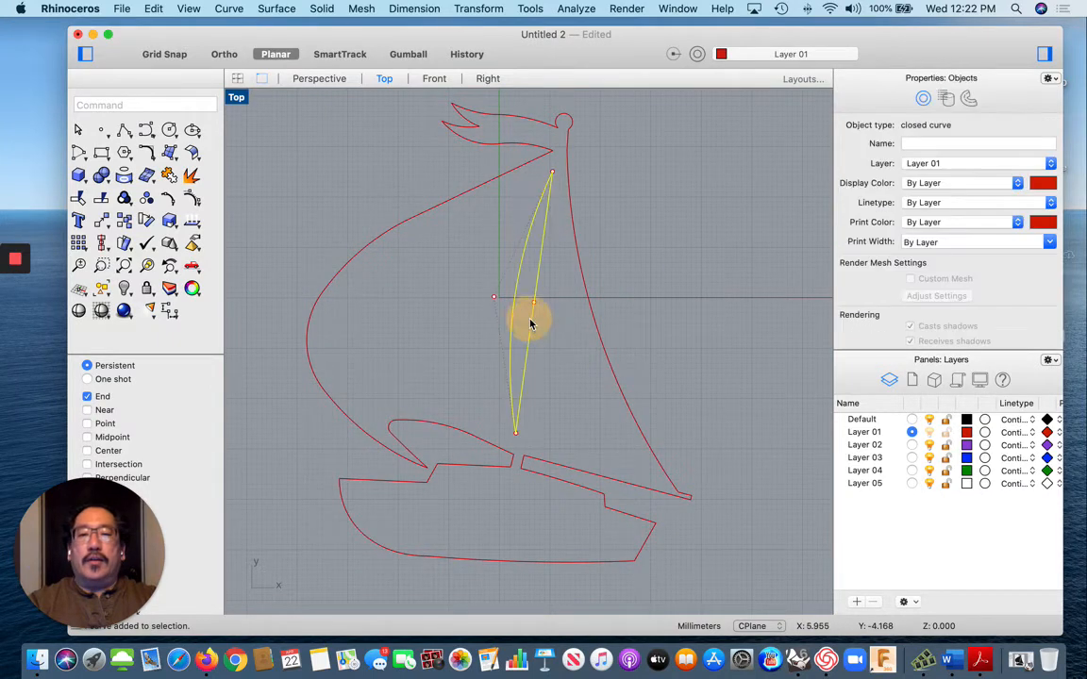
click(643, 286)
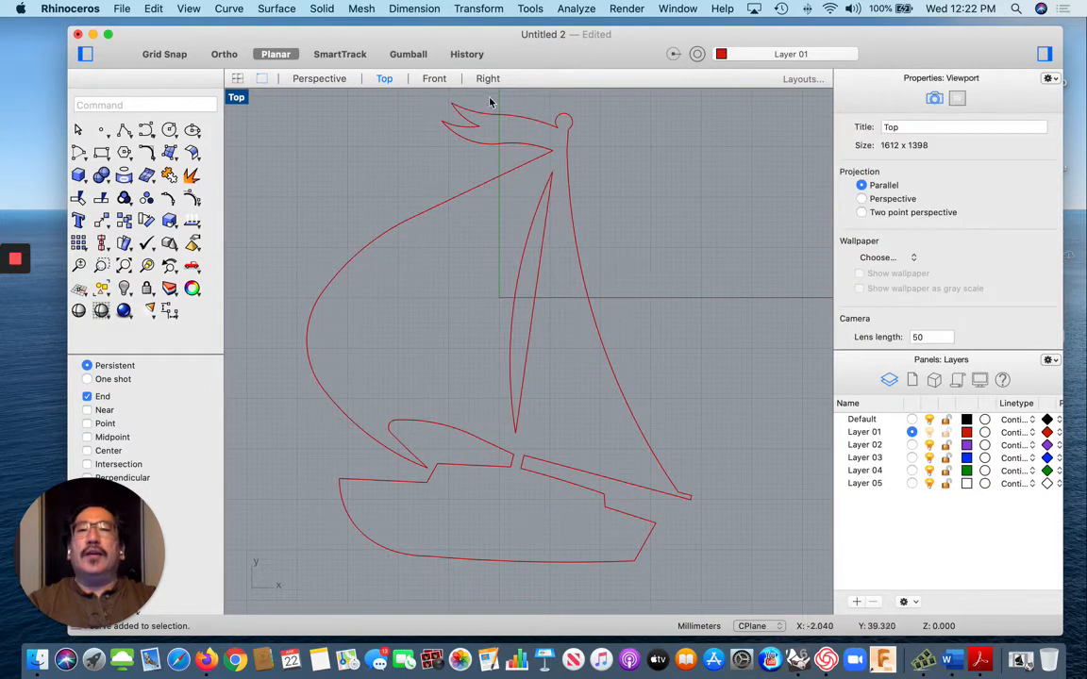
- Switch to the four-viewport layout and try to extrude the sailboat outline and sail gap straight as both-sided solids, setting the distance freehand in Perspective
click(236, 79)
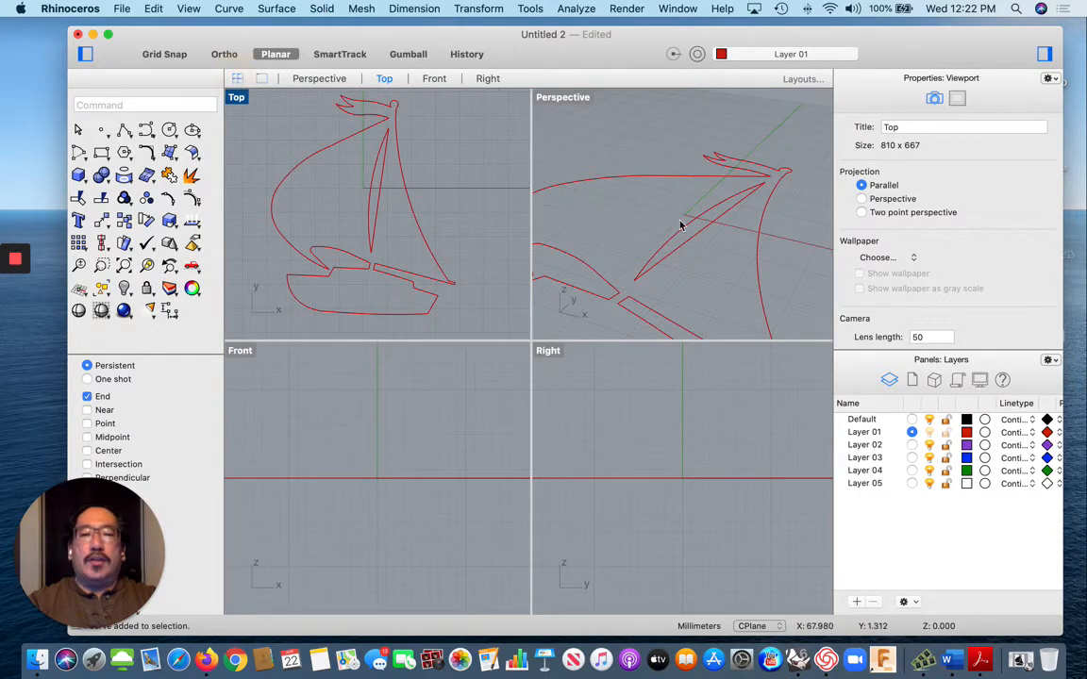
scroll(651, 242, down, 8)
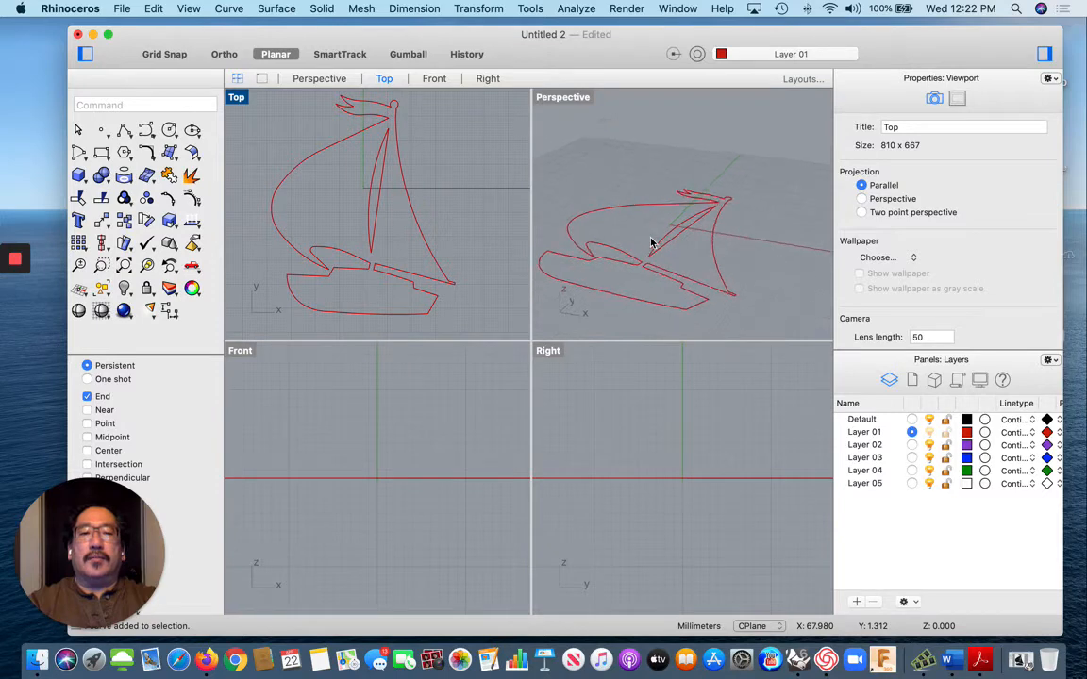
click(326, 12)
mouse_move(389, 241)
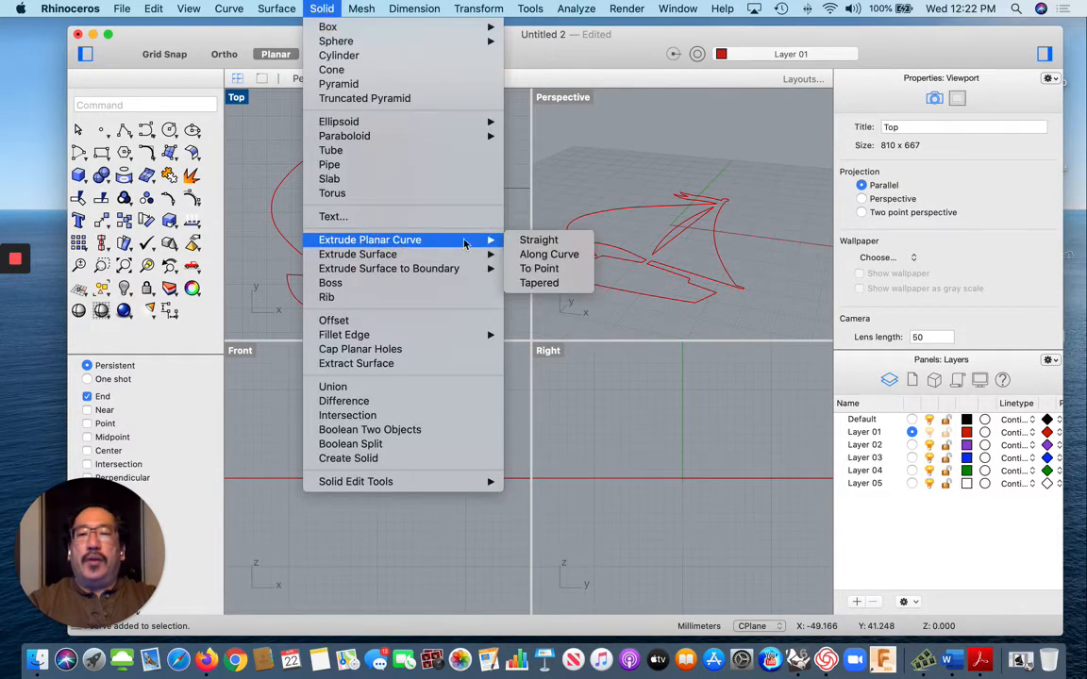
click(530, 240)
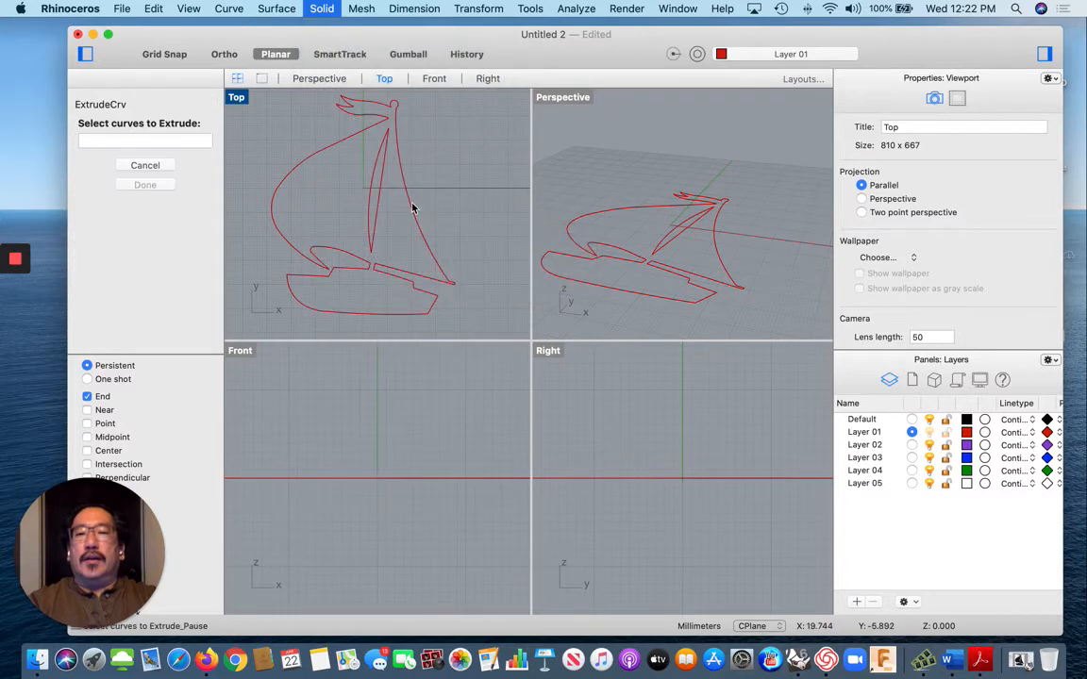
click(412, 206)
click(378, 201)
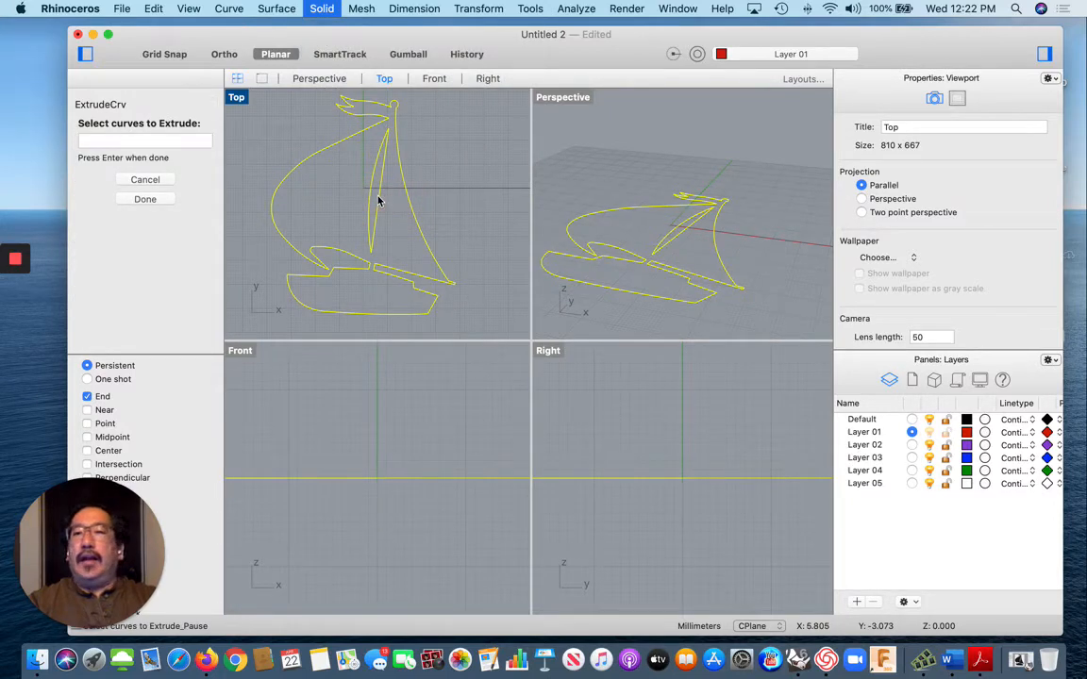
key(Return)
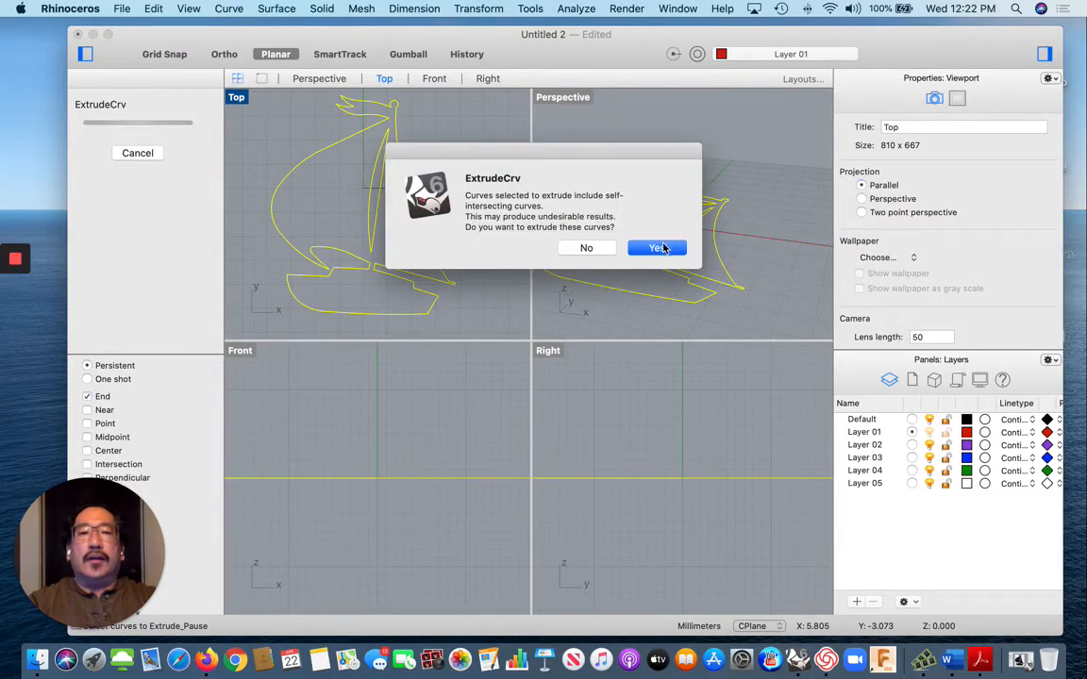
click(658, 249)
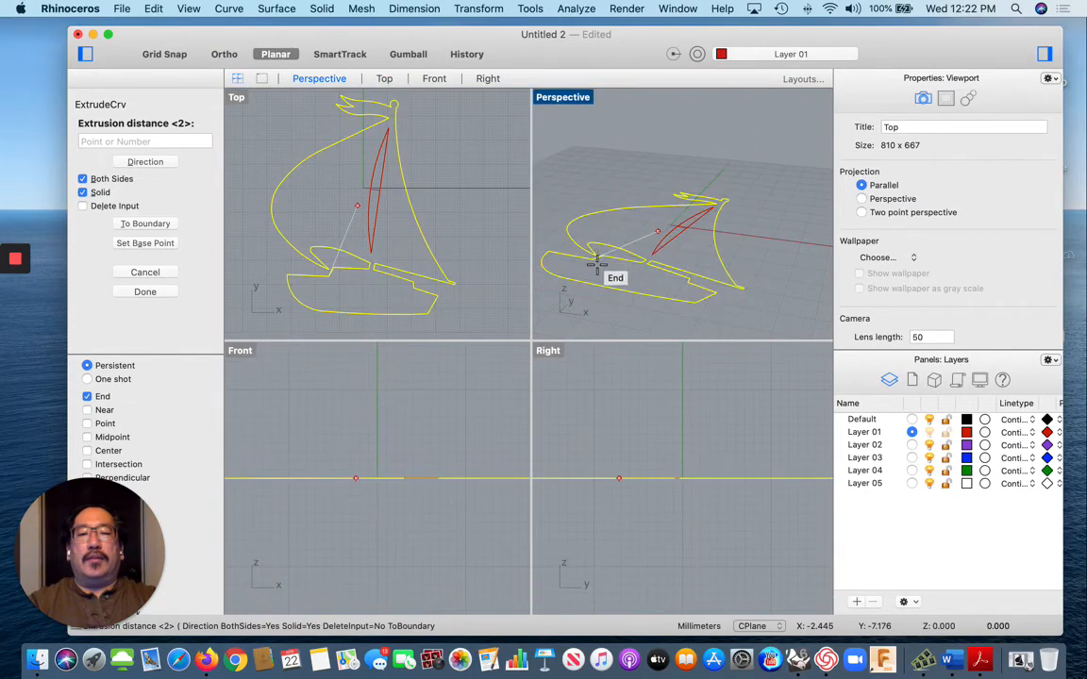
key(Escape)
click(596, 280)
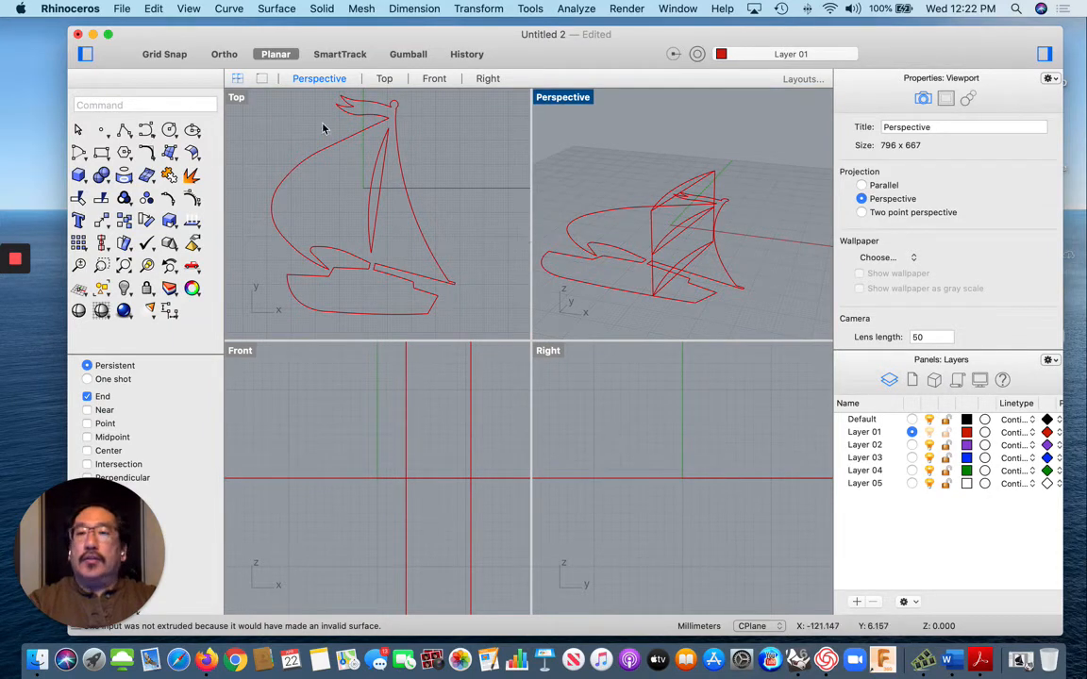
- Undo the last extrusion of the sailboat outline and sail gap
click(153, 9)
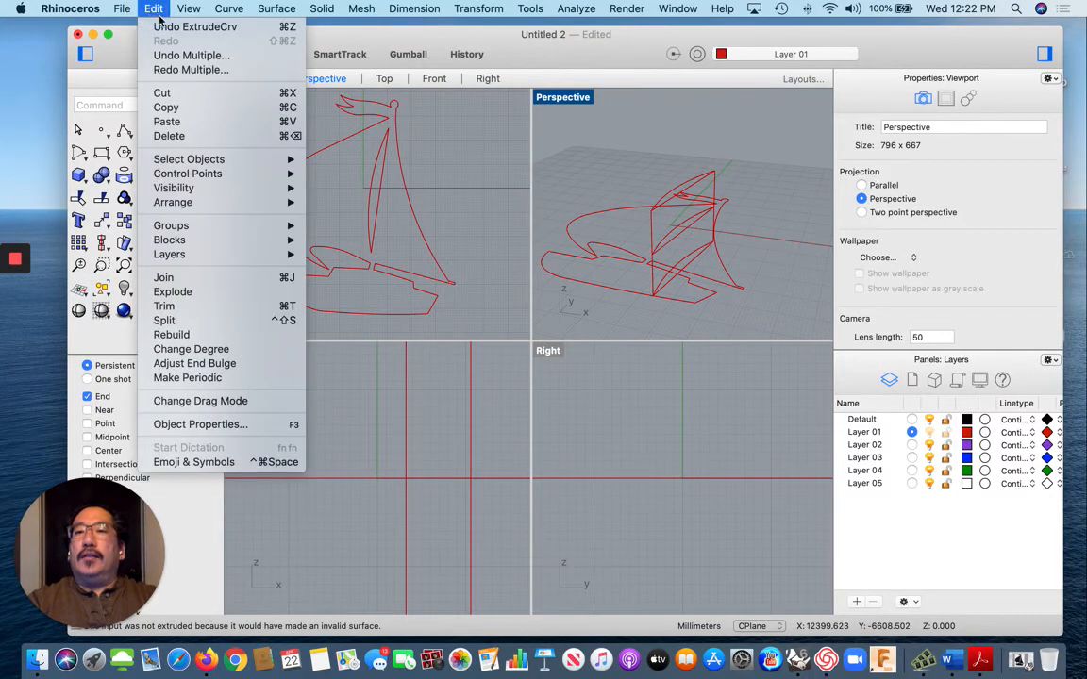
click(167, 27)
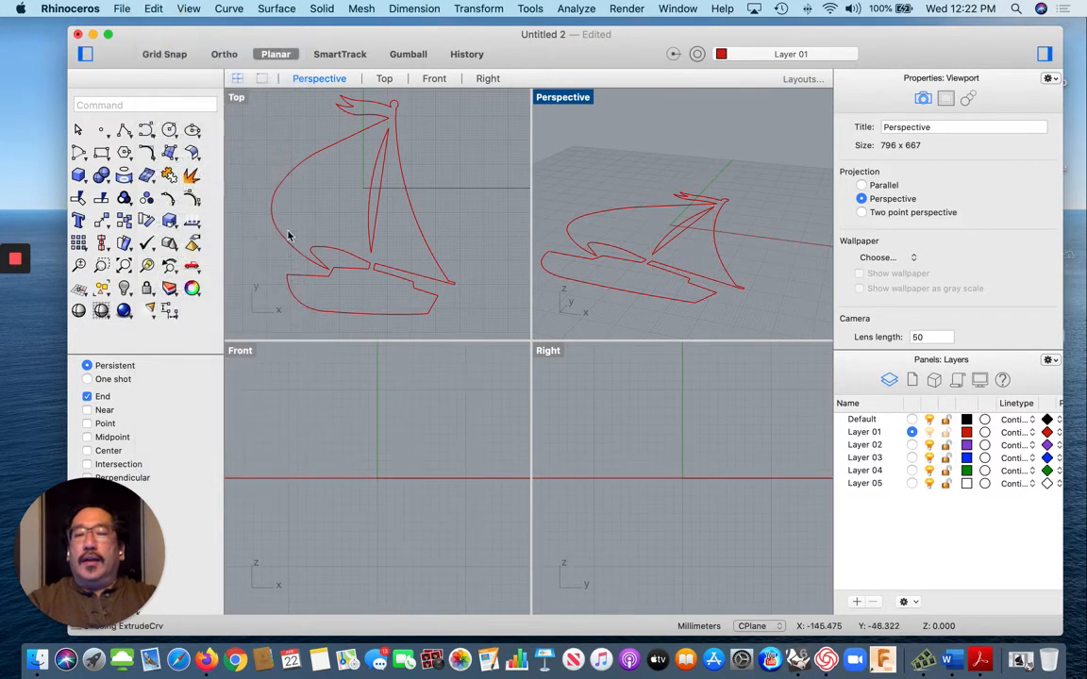
- Examine the sailboat outline up close in the Top view along the hull and the sail's foot for overlapping or unjoined curve ends
scroll(294, 255, up, 10)
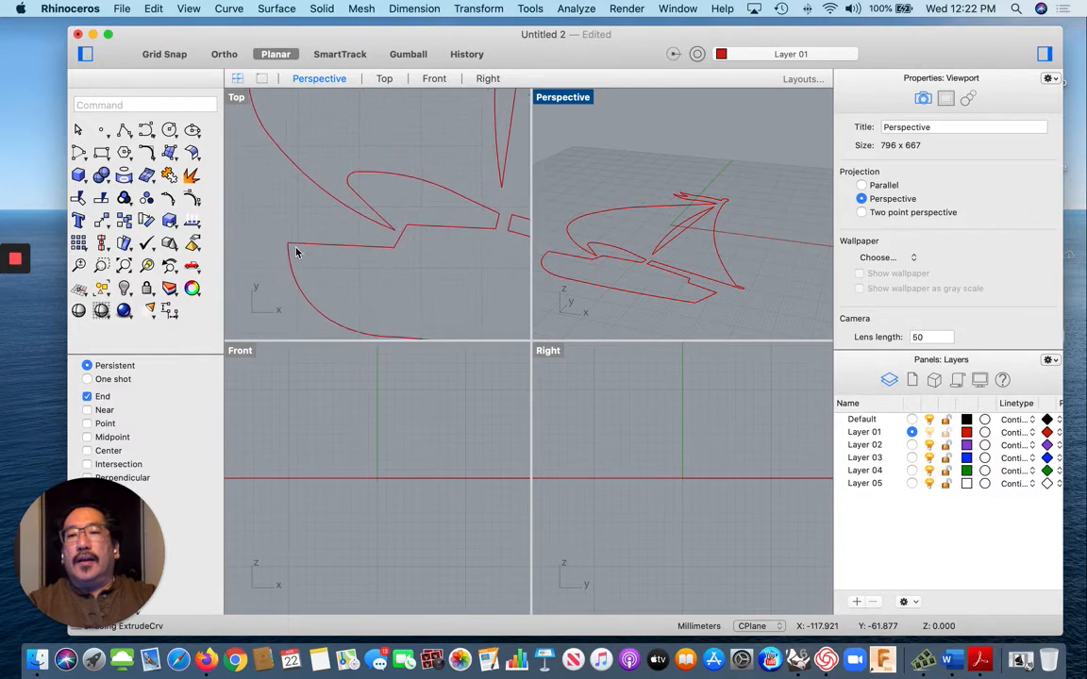
scroll(296, 252, up, 10)
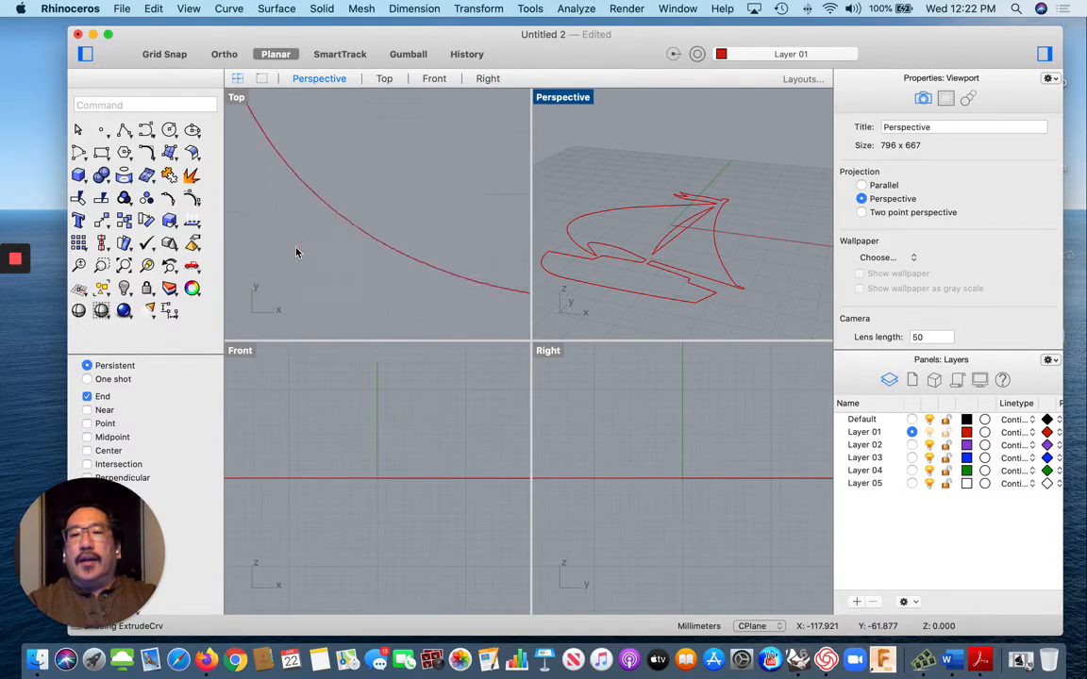
scroll(296, 252, up, 10)
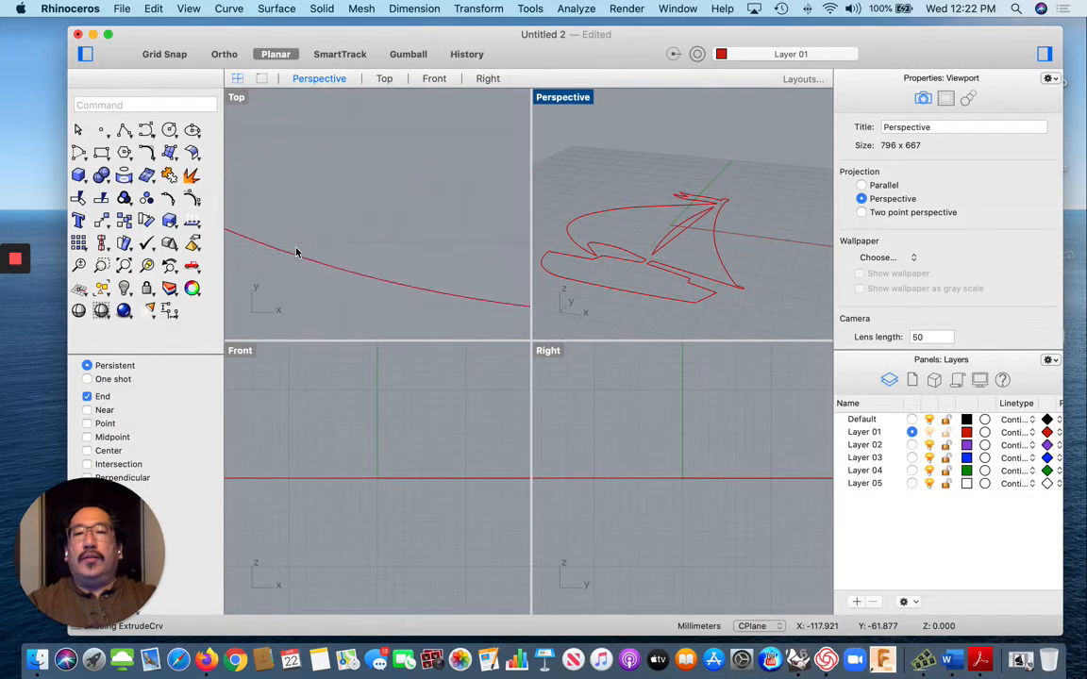
scroll(295, 252, down, 10)
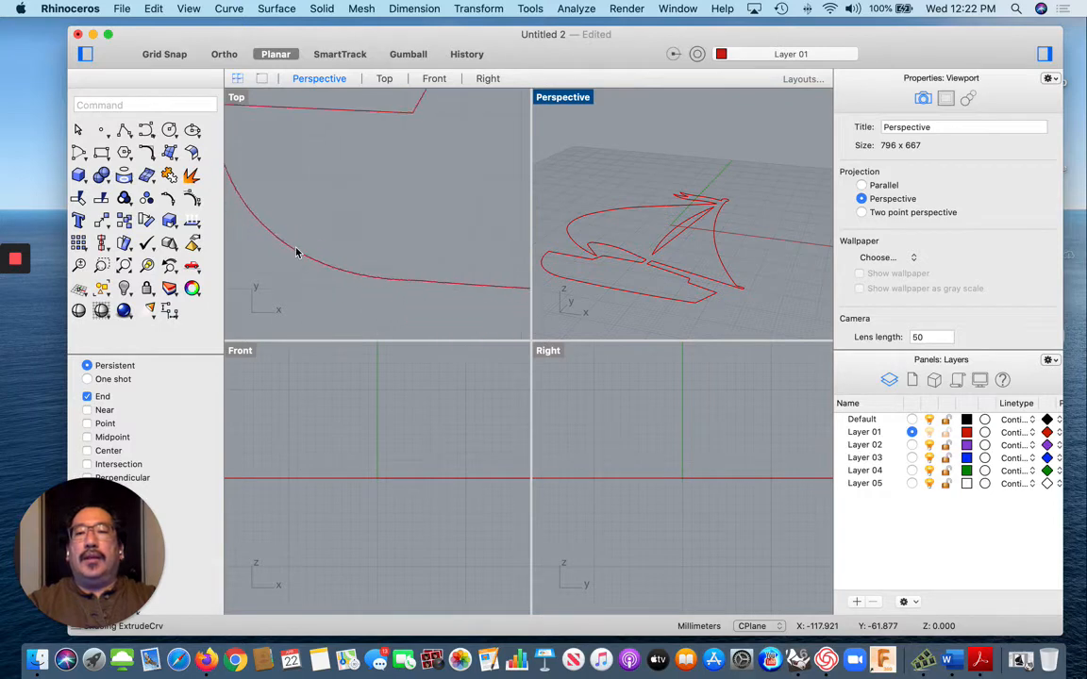
scroll(295, 252, up, 8)
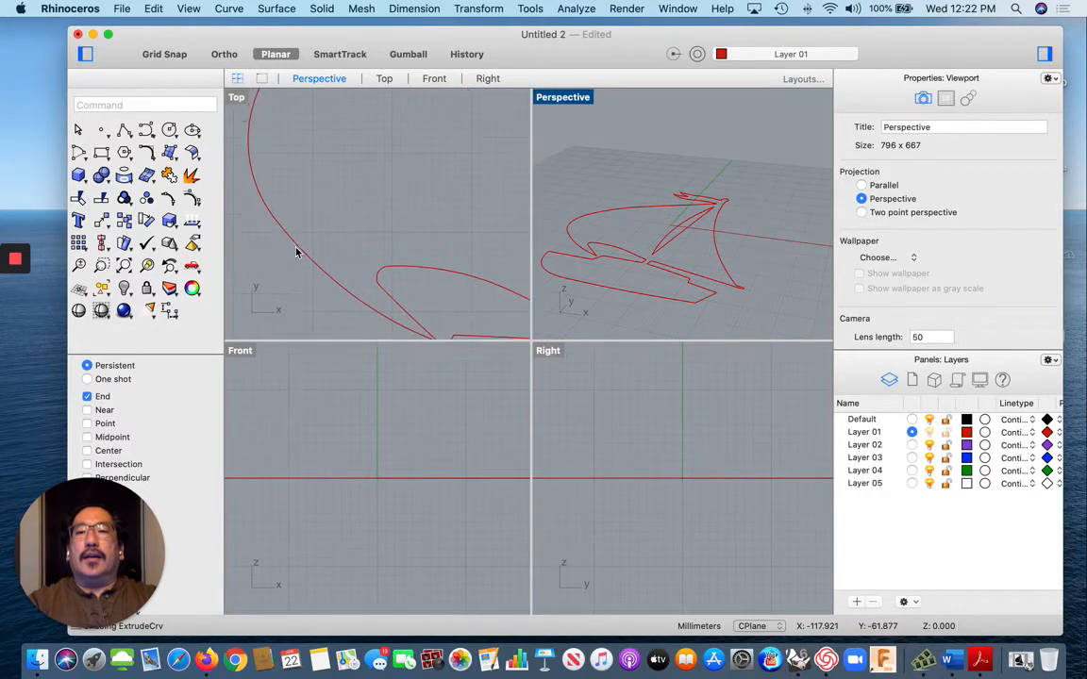
scroll(422, 276, up, 10)
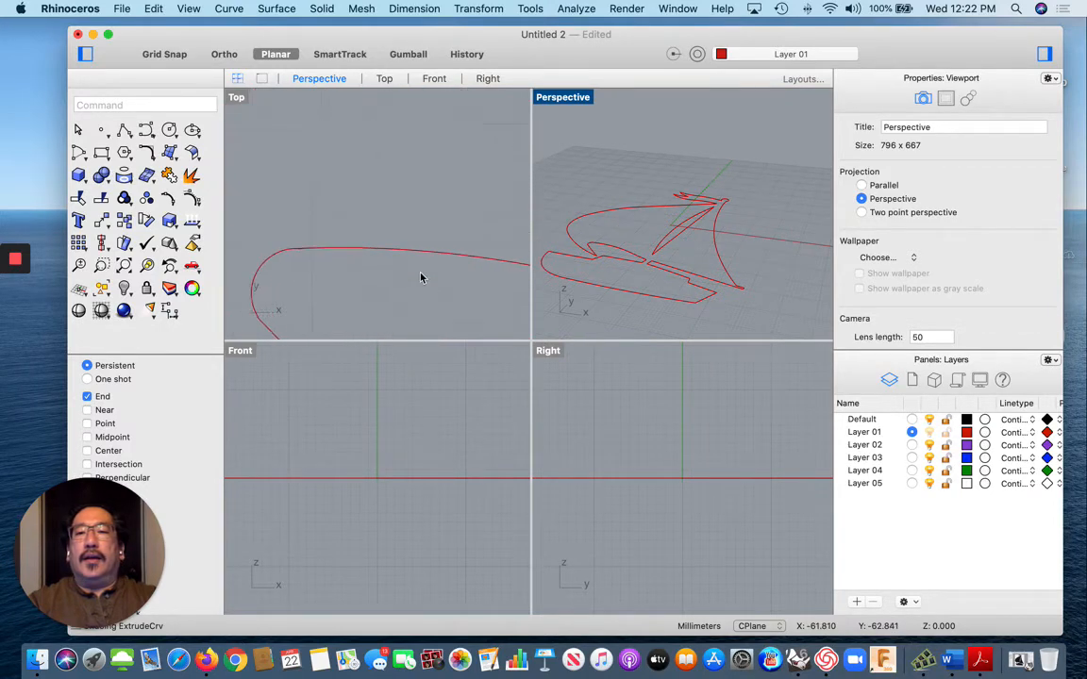
scroll(422, 275, down, 6)
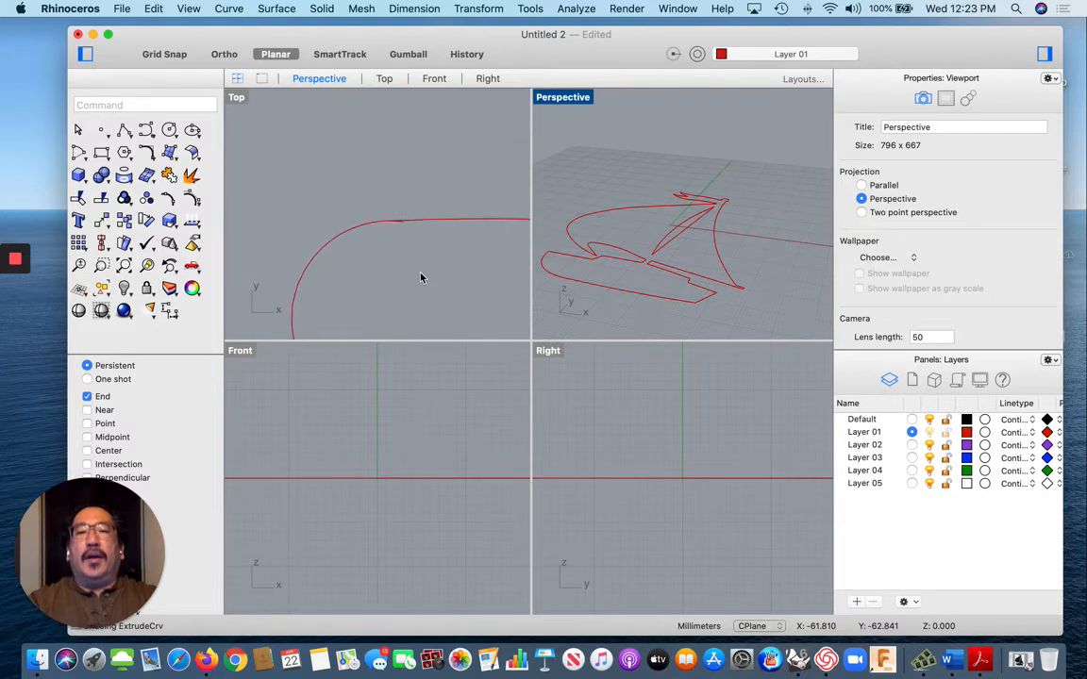
scroll(410, 235, up, 8)
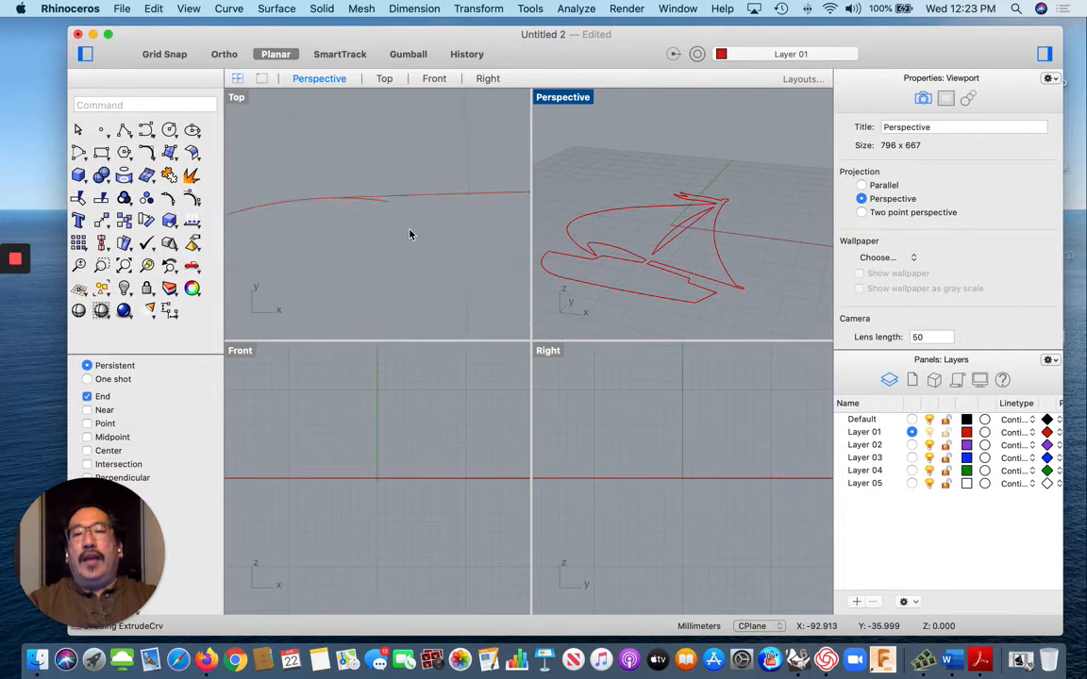
scroll(410, 235, up, 5)
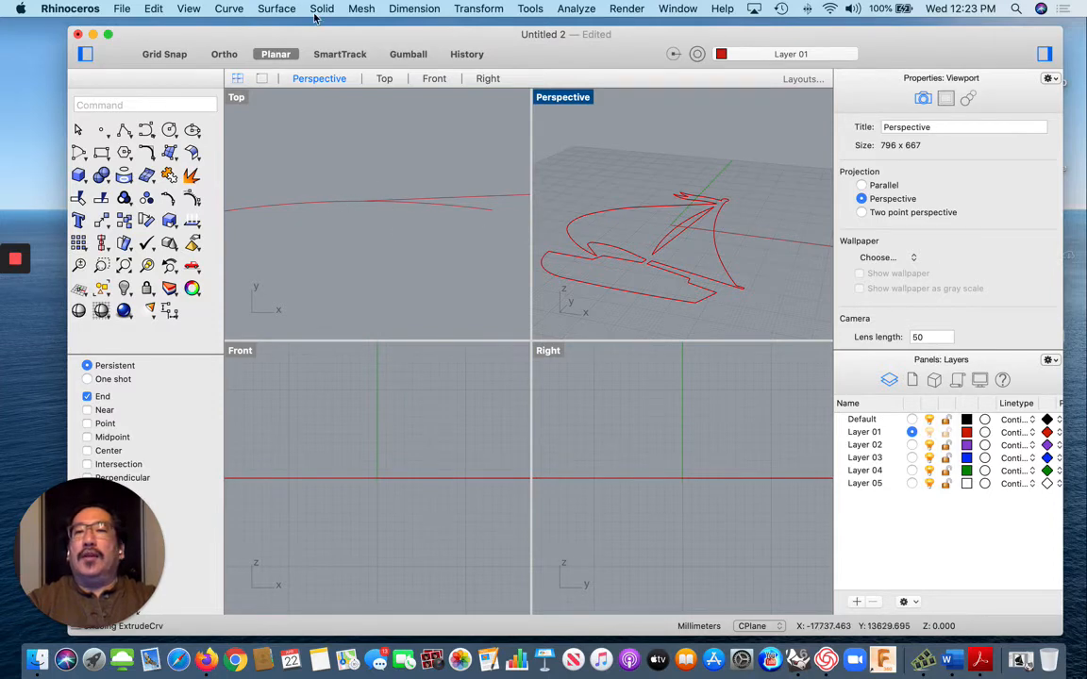
- Try to move the overhanging curve end's control point onto the adjoining curve's end at the sail's foot, and undo the move
click(472, 212)
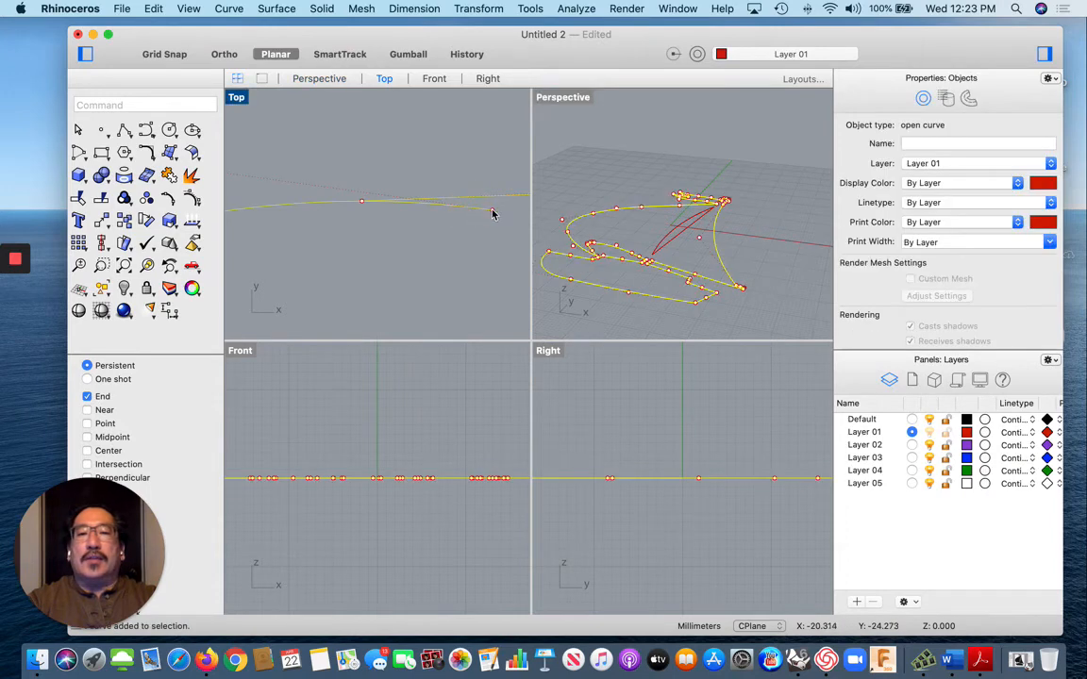
drag(492, 214, 362, 201)
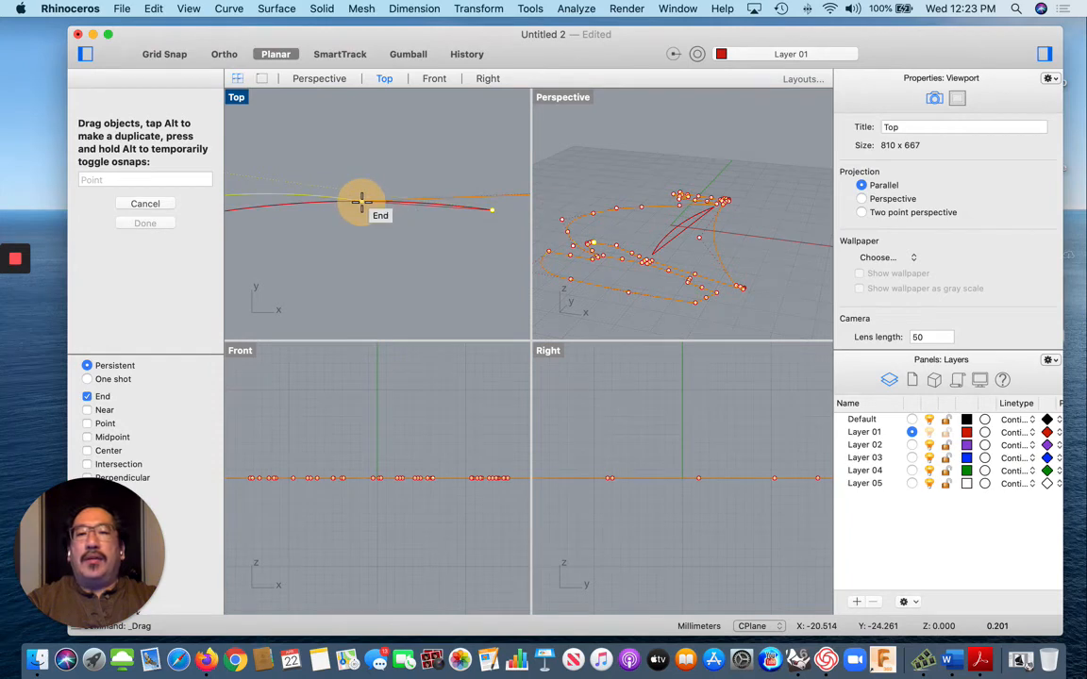
drag(362, 201, 362, 202)
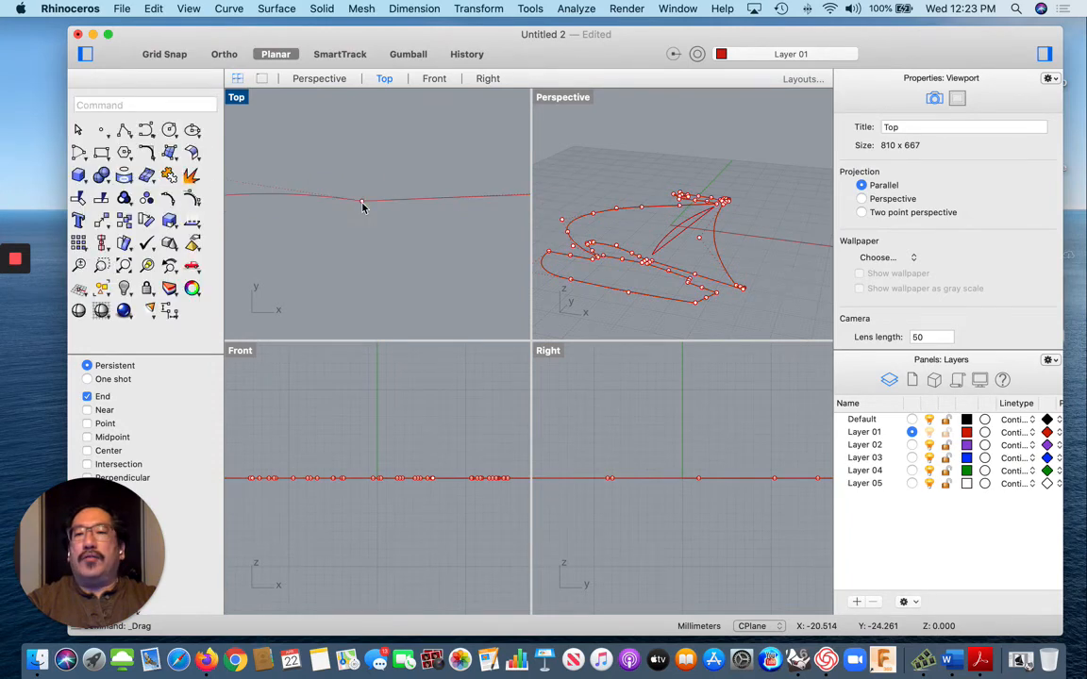
key(super+z)
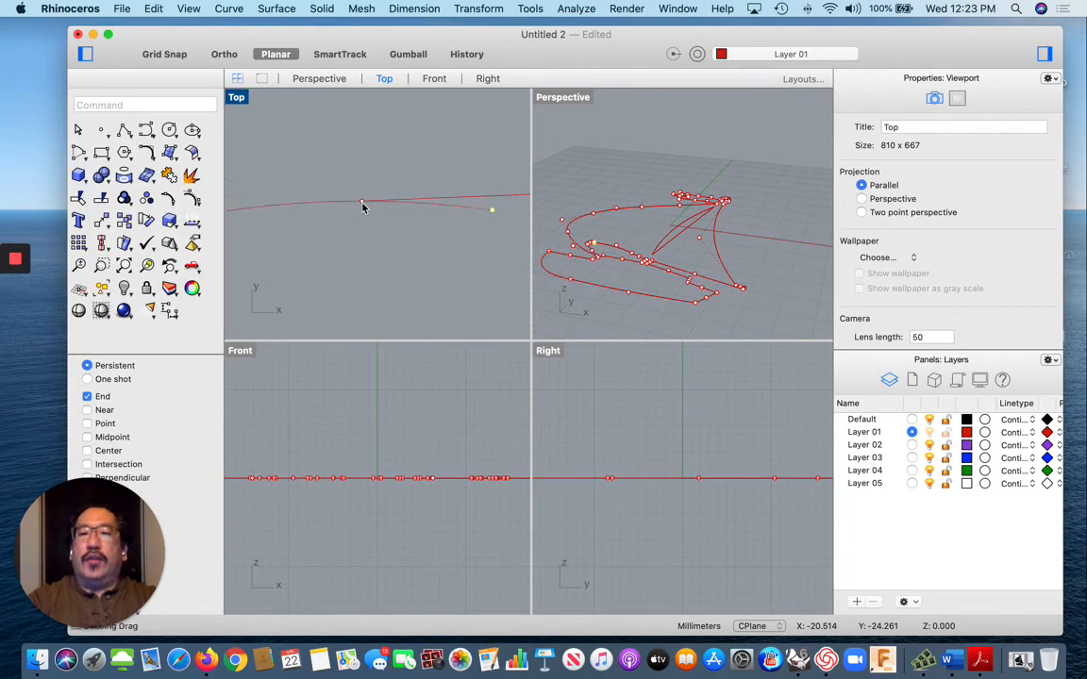
- Trim off the short overhanging curve end at the sail's foot, using the outline itself as cutting object, and turn off its control points
click(154, 13)
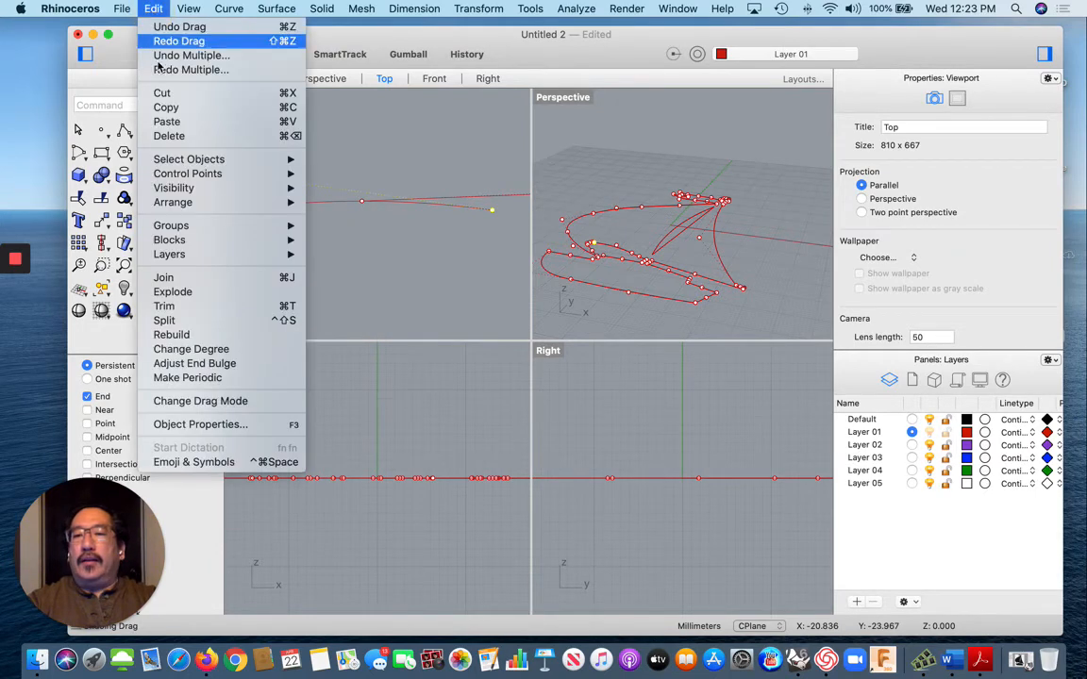
click(195, 310)
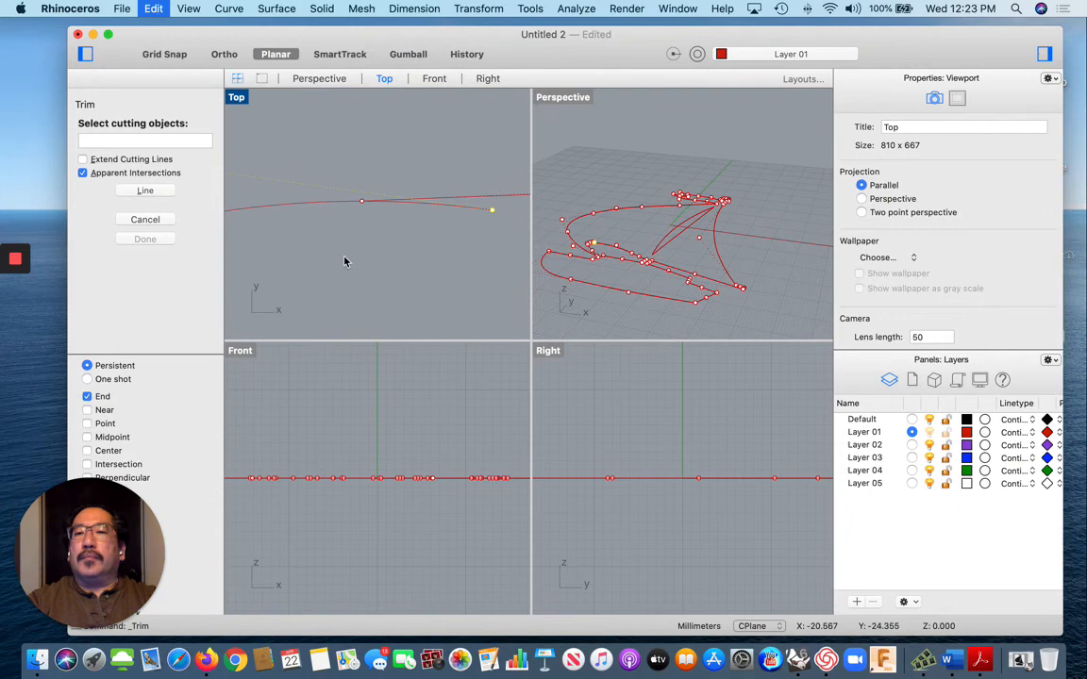
click(451, 200)
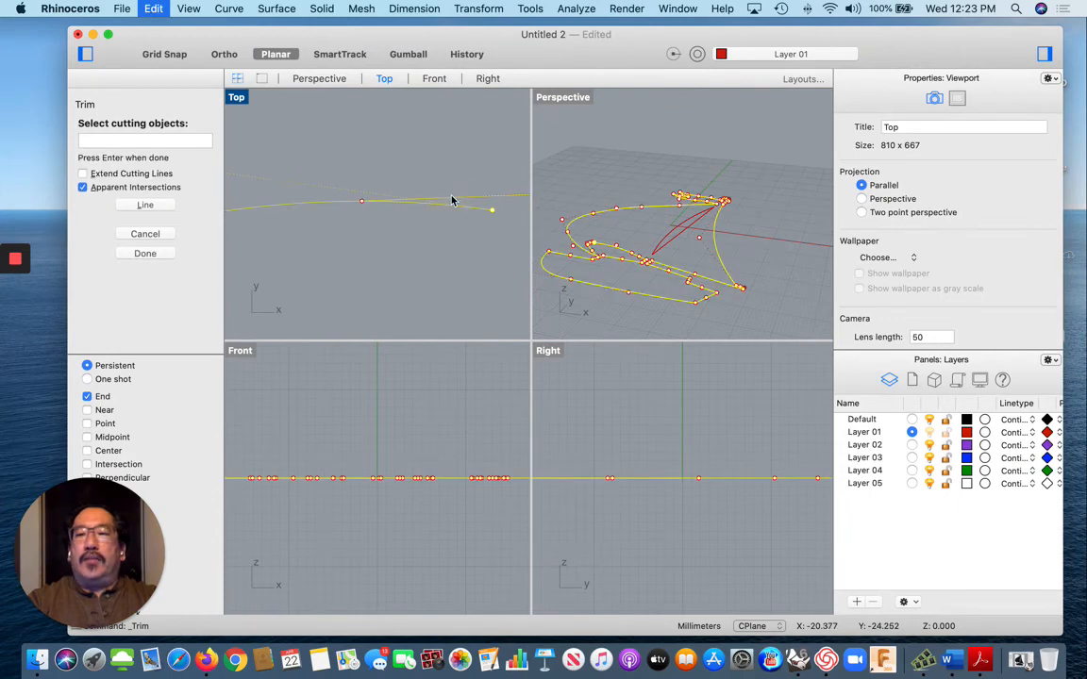
key(Return)
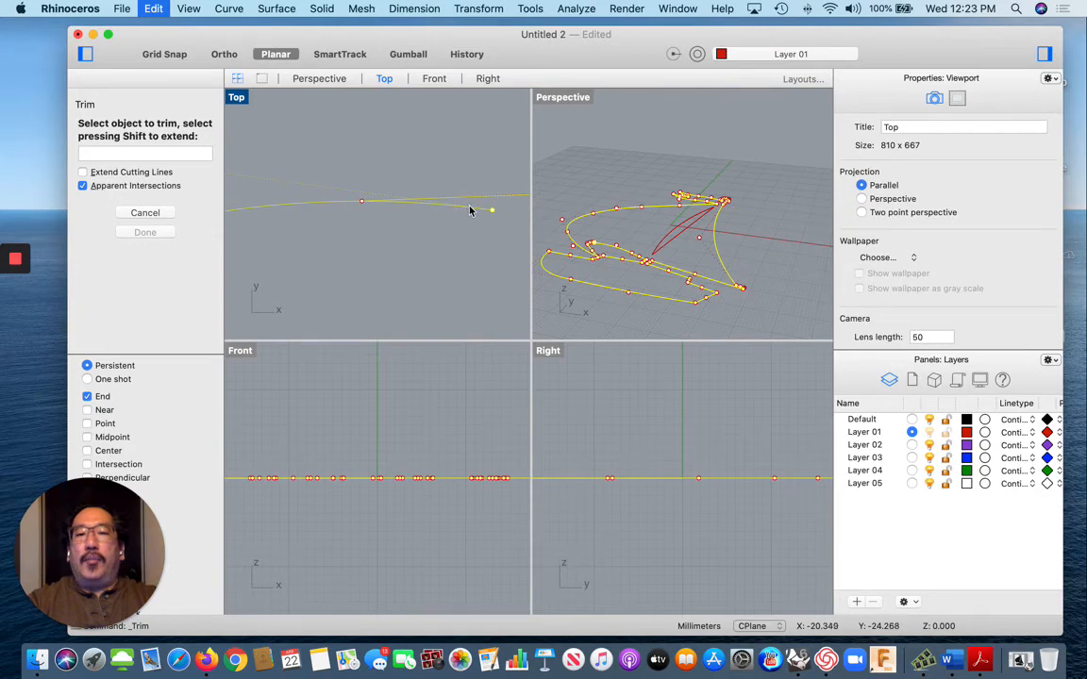
click(470, 209)
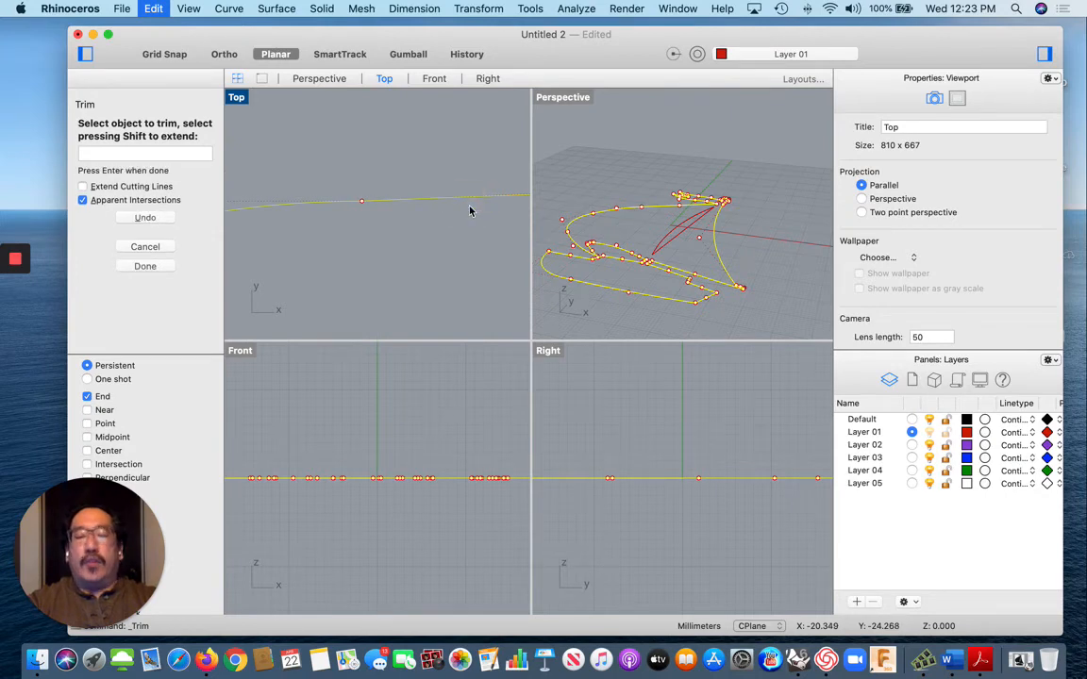
key(Return)
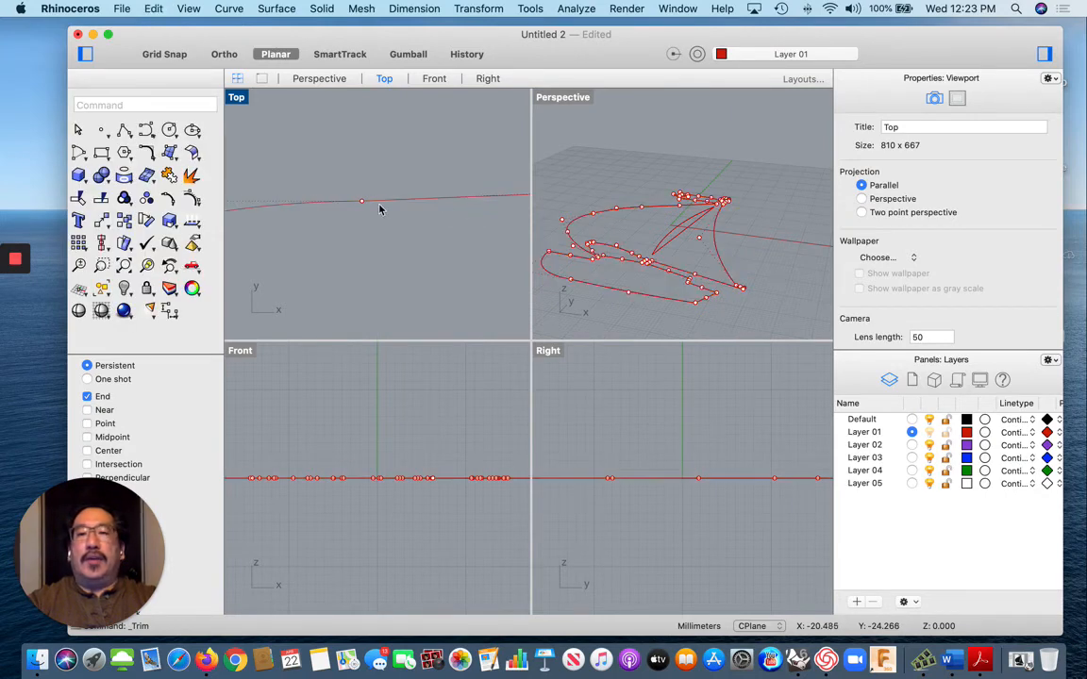
scroll(373, 221, down, 4)
scroll(373, 222, down, 6)
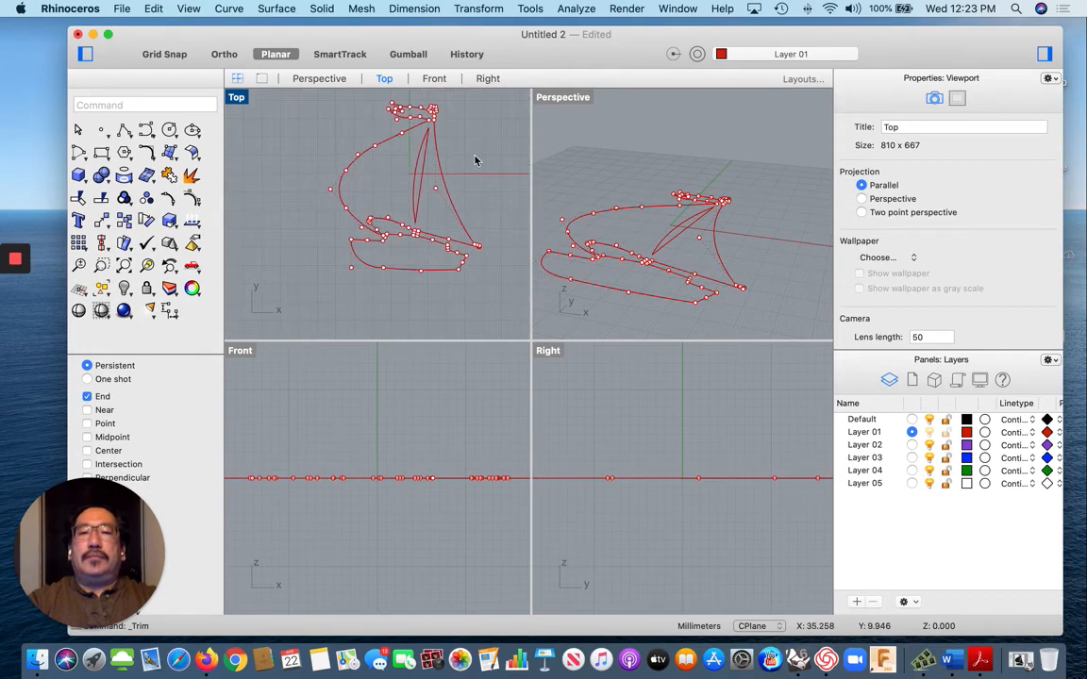
key(Escape)
scroll(476, 158, right, 3)
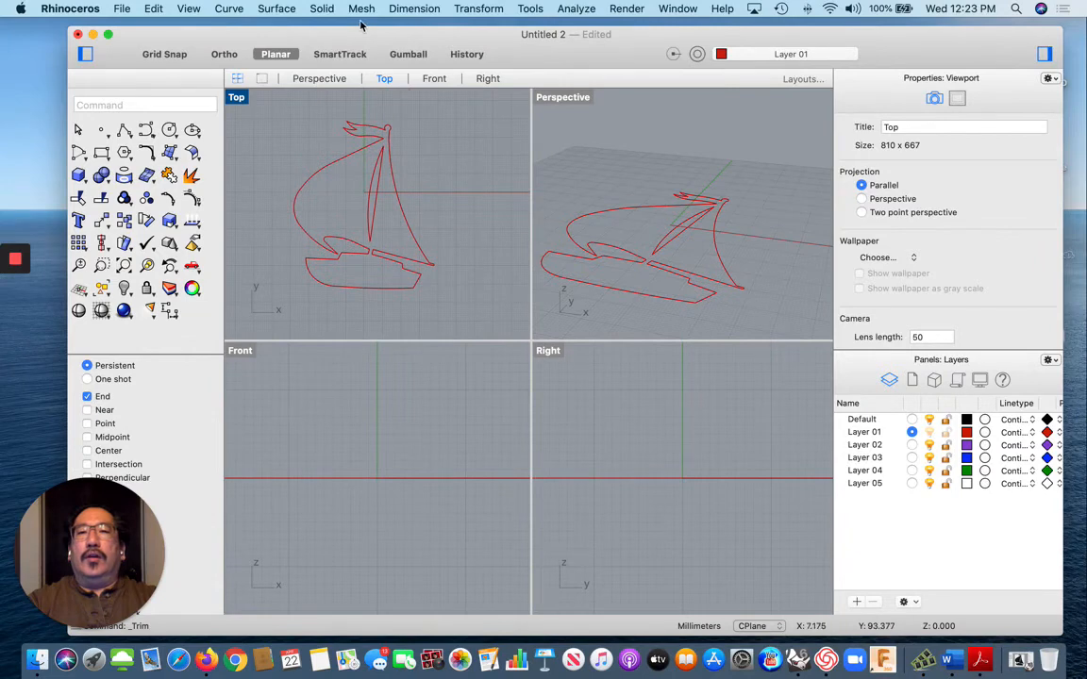
- Extrude the sailboat outline and the inner sail gap curve straight as a both-sided solid with a distance of 2 mm
click(321, 9)
mouse_move(451, 238)
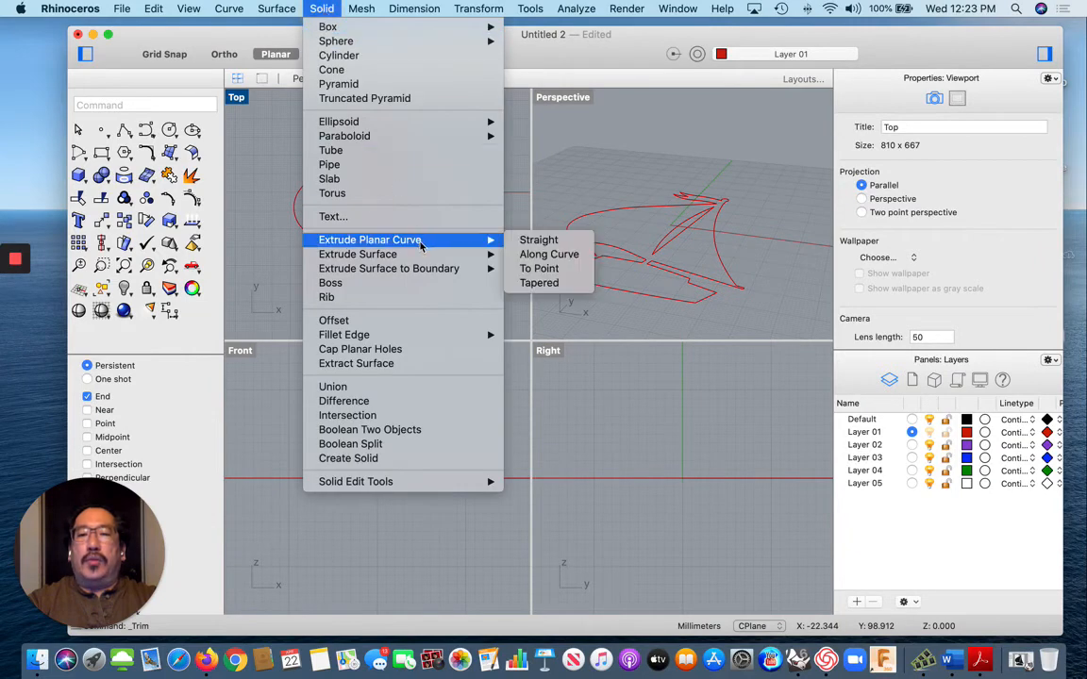
click(526, 240)
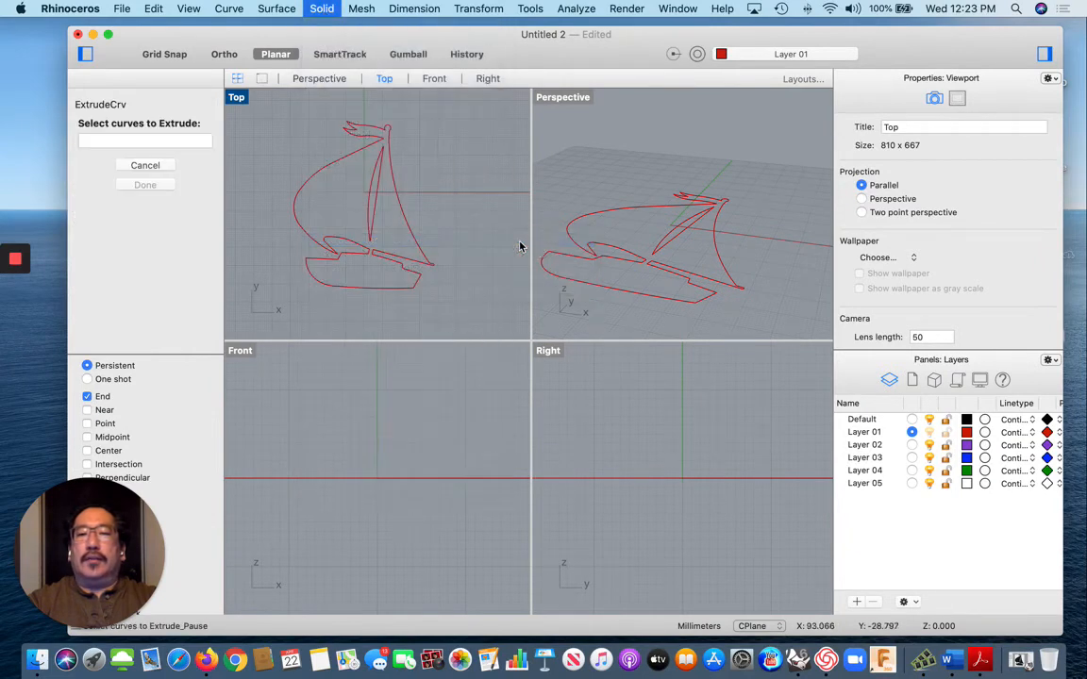
click(407, 223)
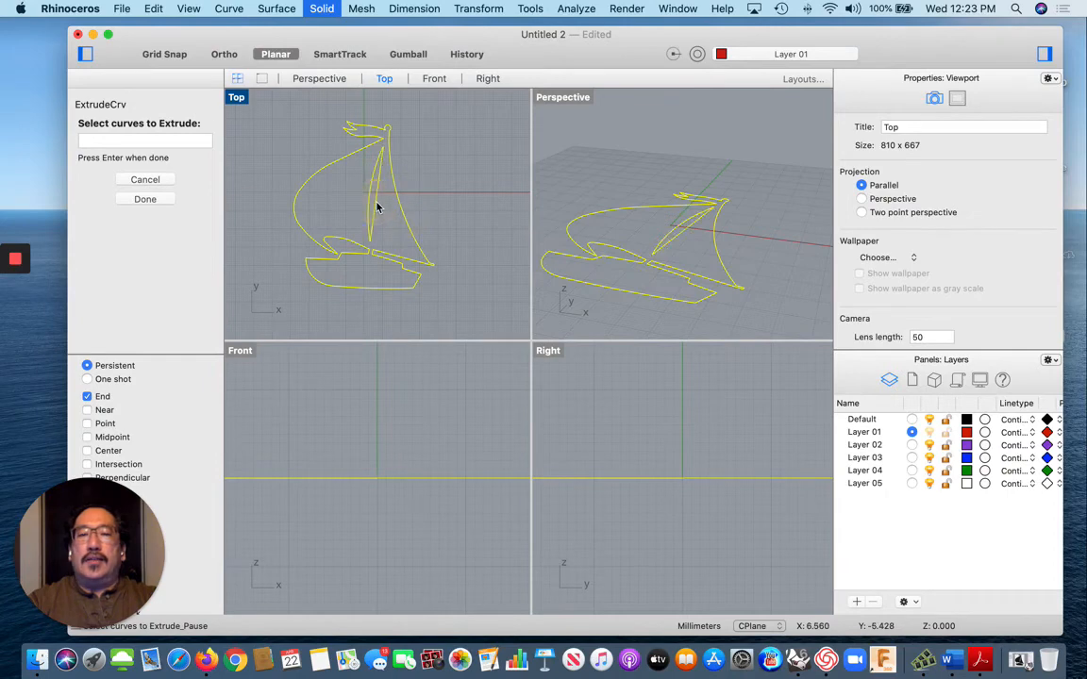
key(Return)
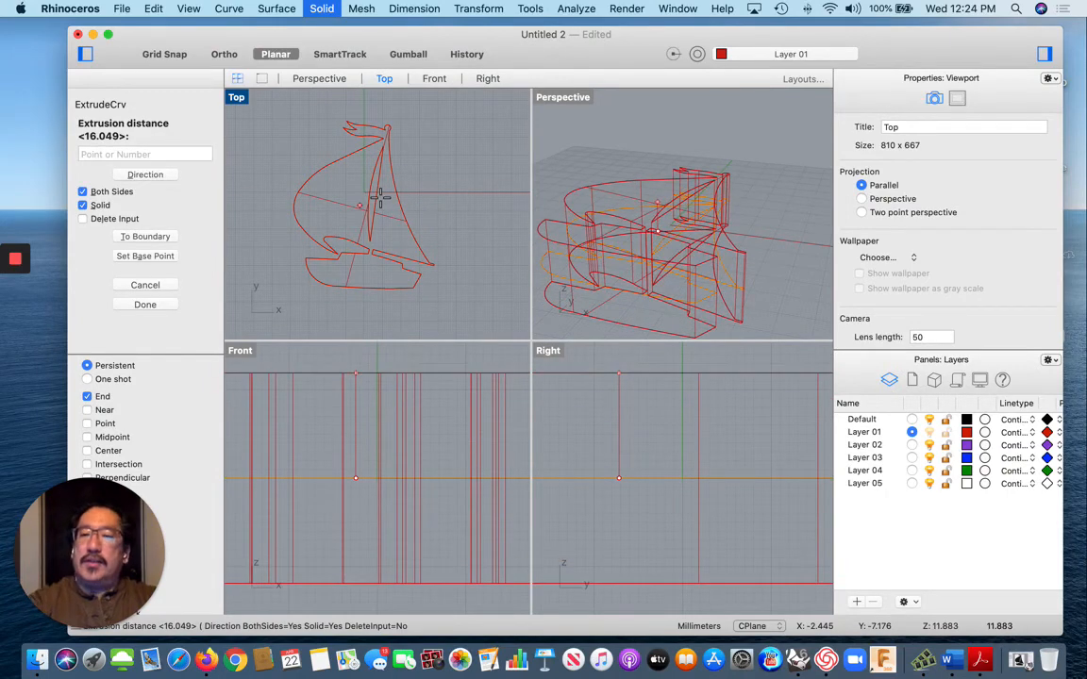
text(2)
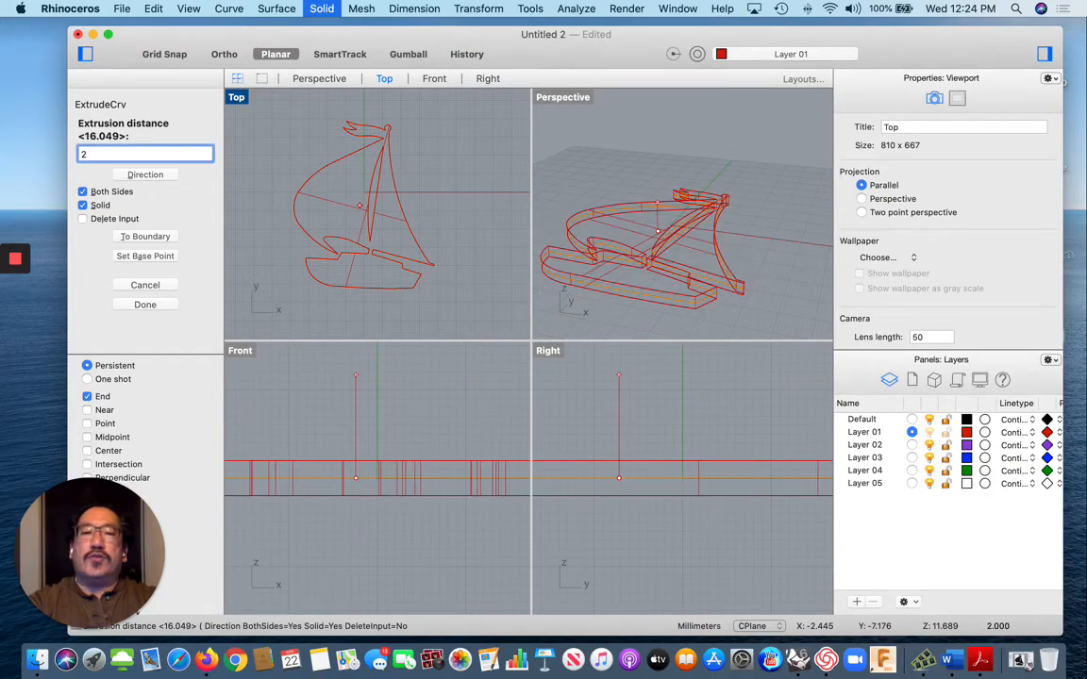
key(Return)
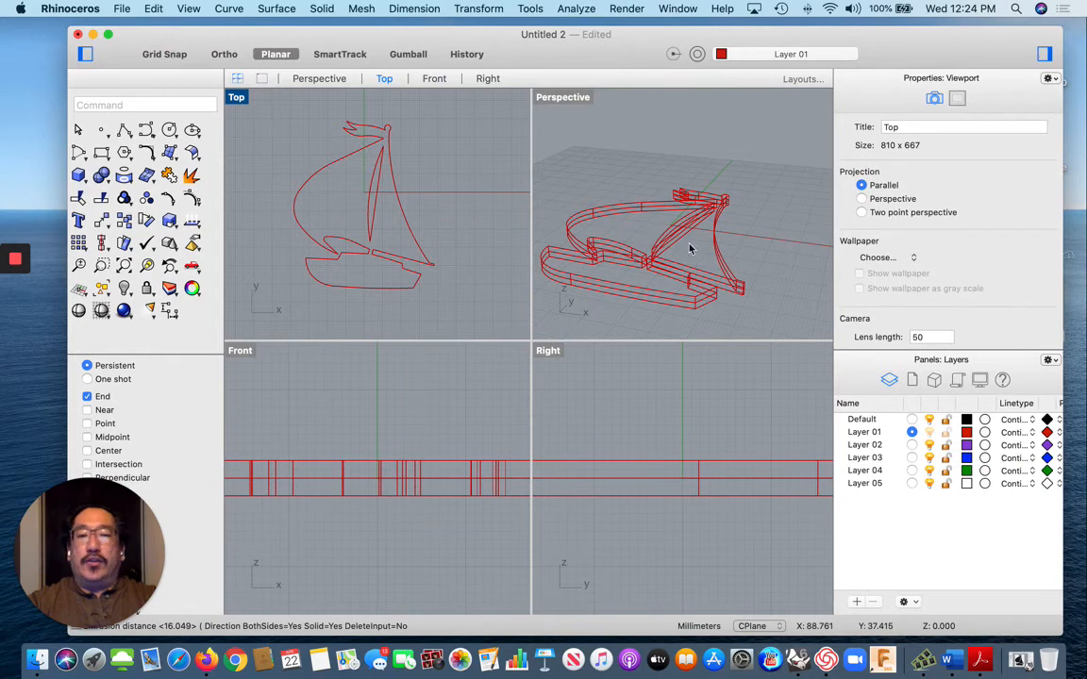
- Set the Perspective viewport to Shaded display and inspect the extruded sailboat solid, including the gap between the sails
click(564, 98)
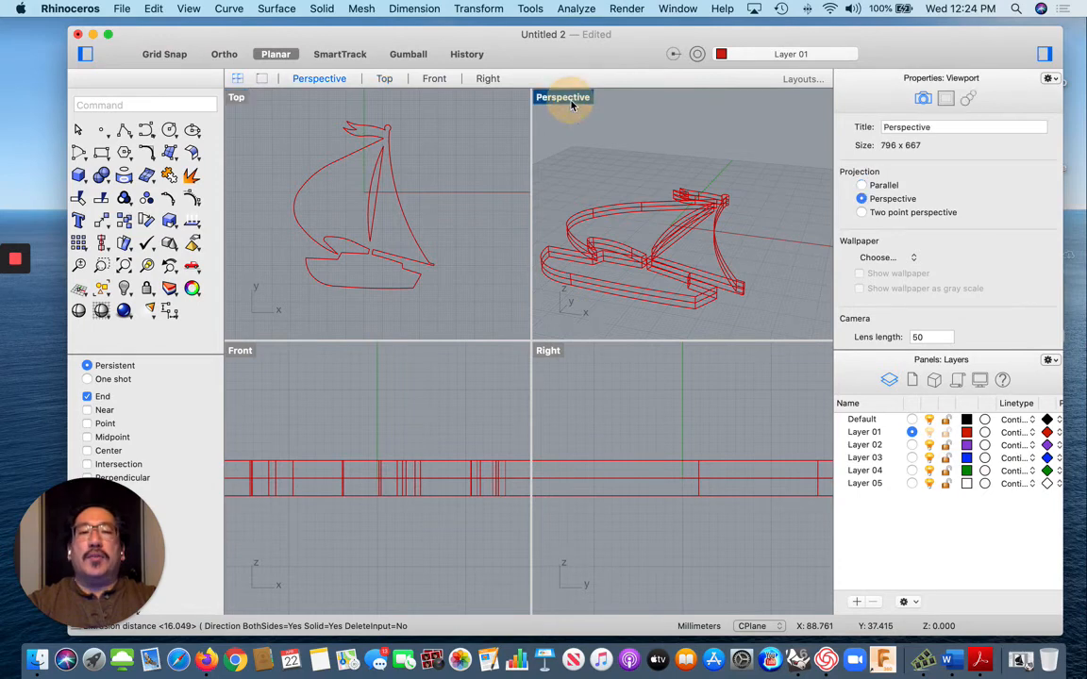
click(189, 8)
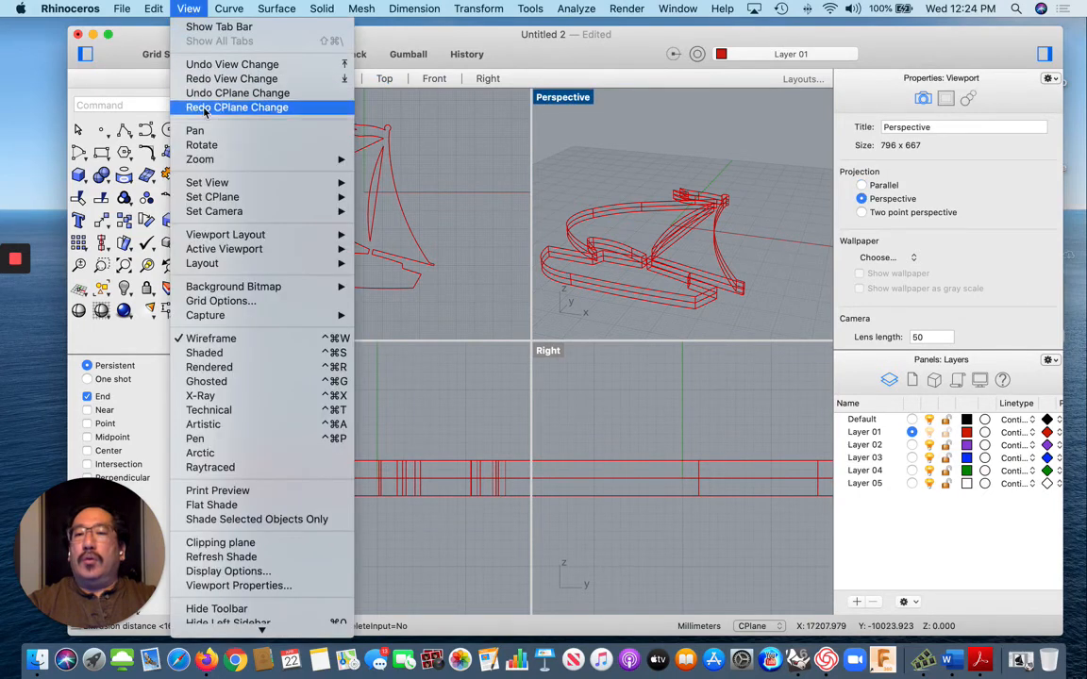
click(255, 357)
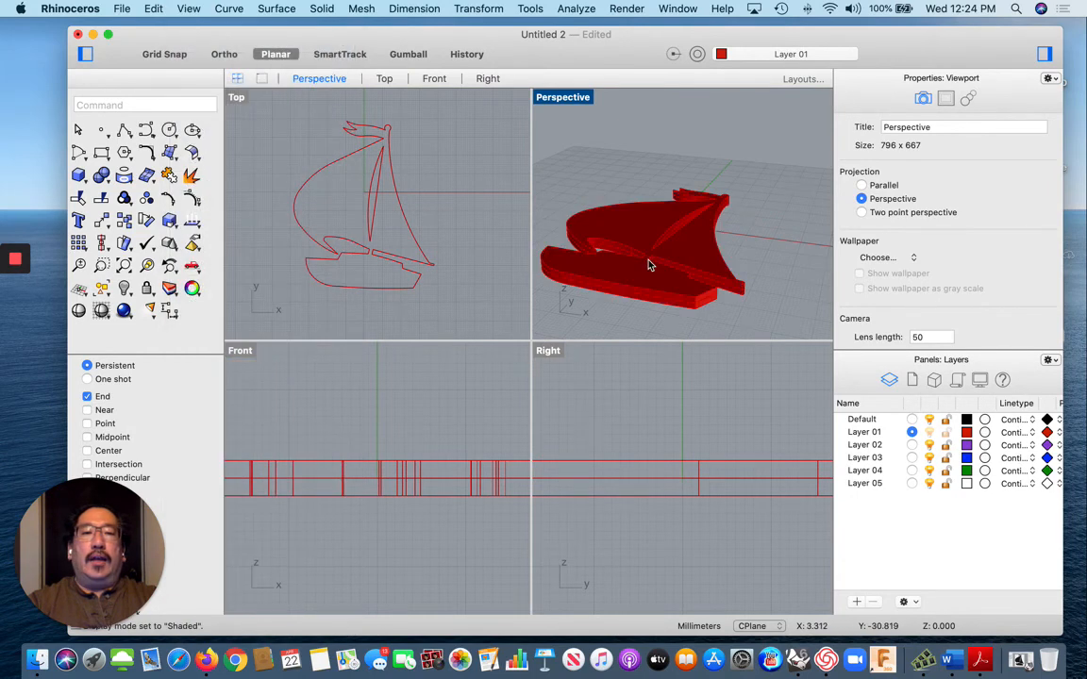
right_drag(650, 263, 649, 266)
scroll(650, 265, up, 5)
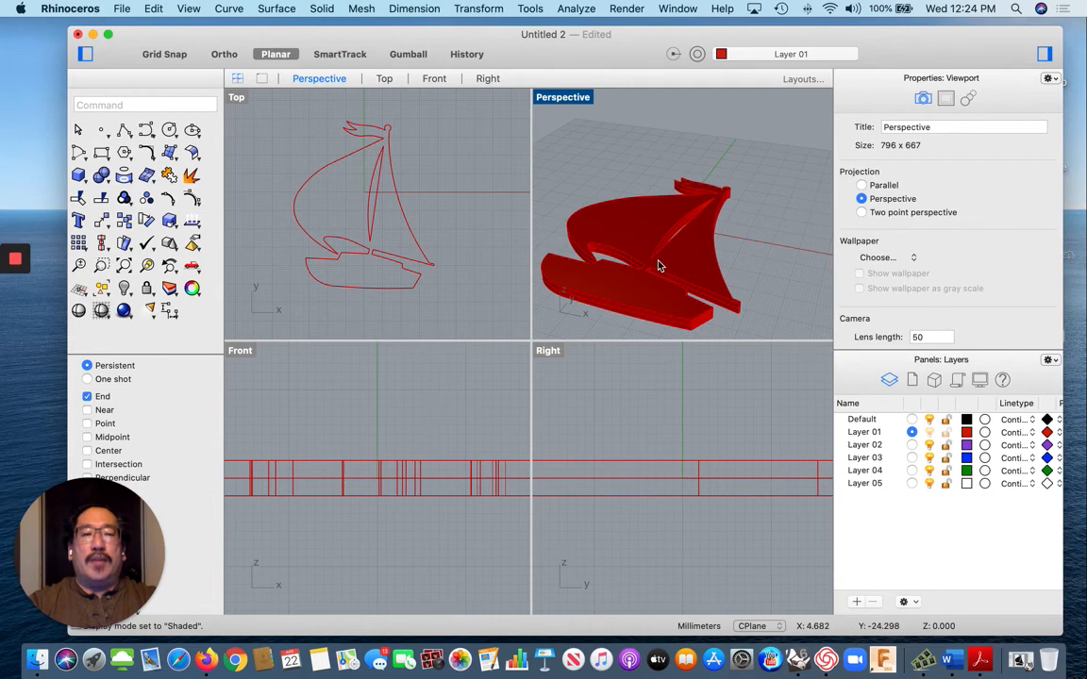
scroll(658, 265, up, 10)
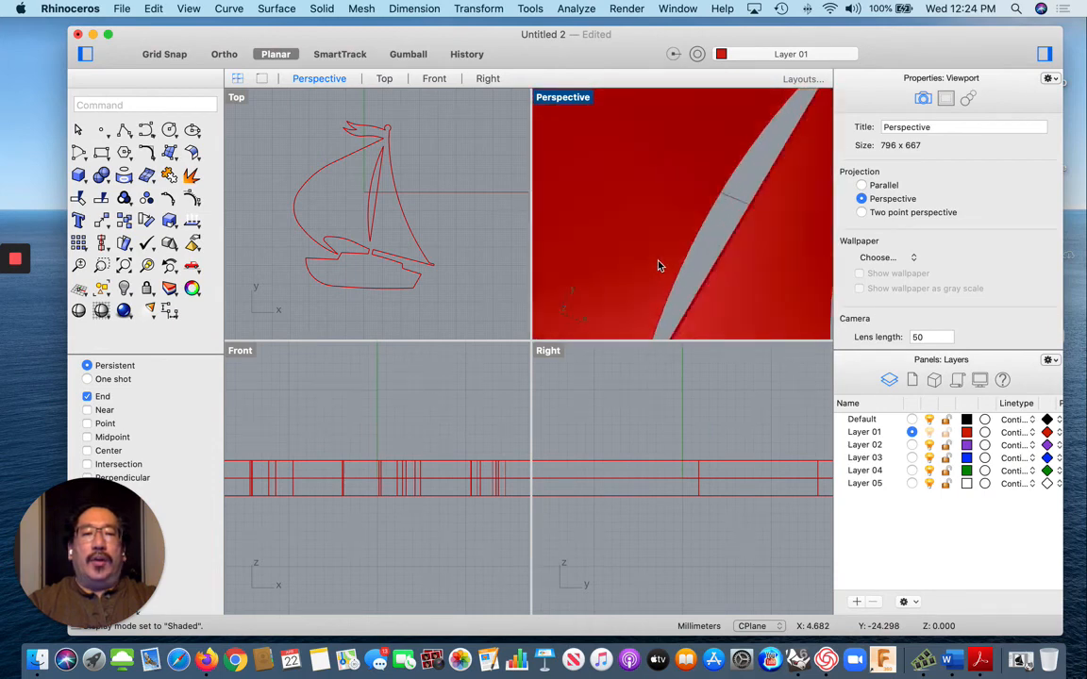
scroll(659, 265, down, 10)
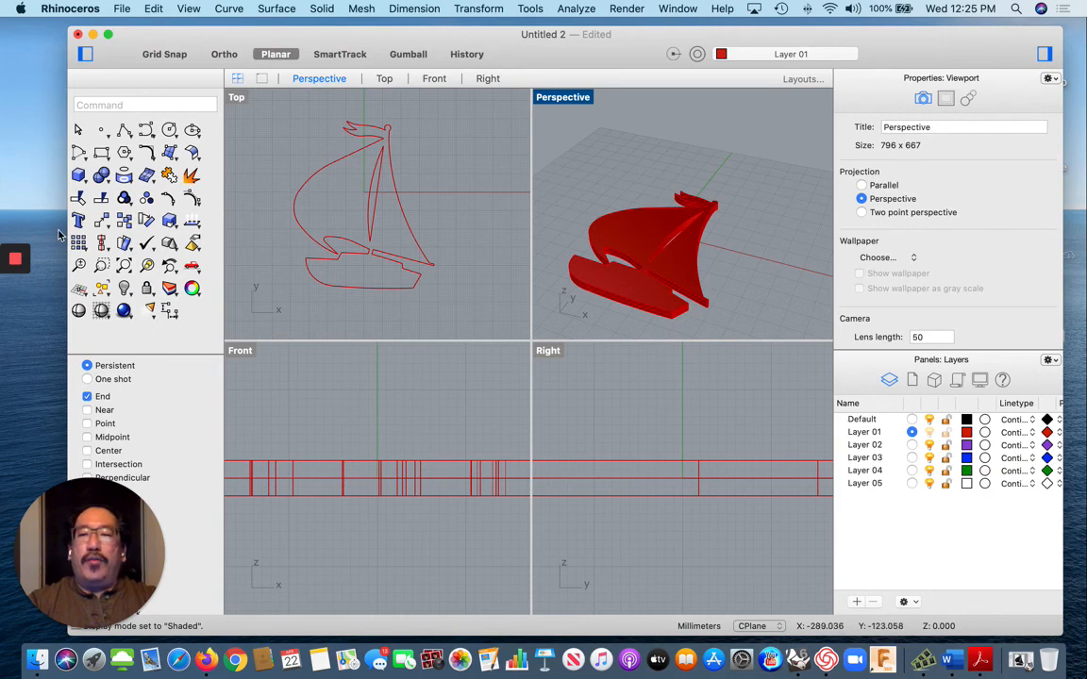
mouse_move(15, 263)
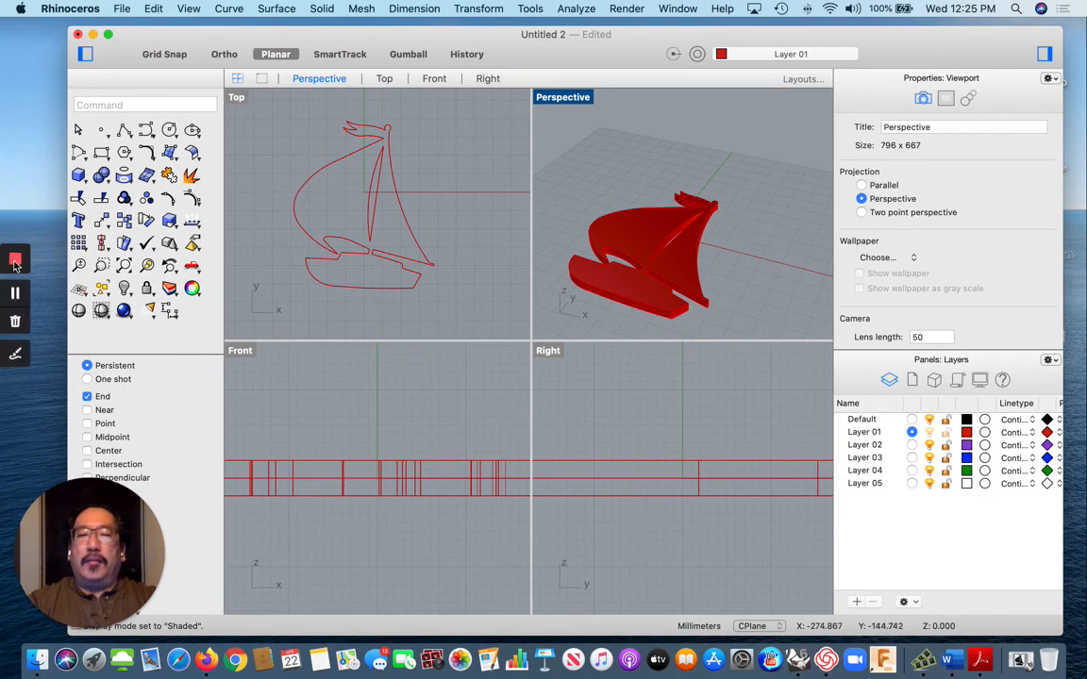